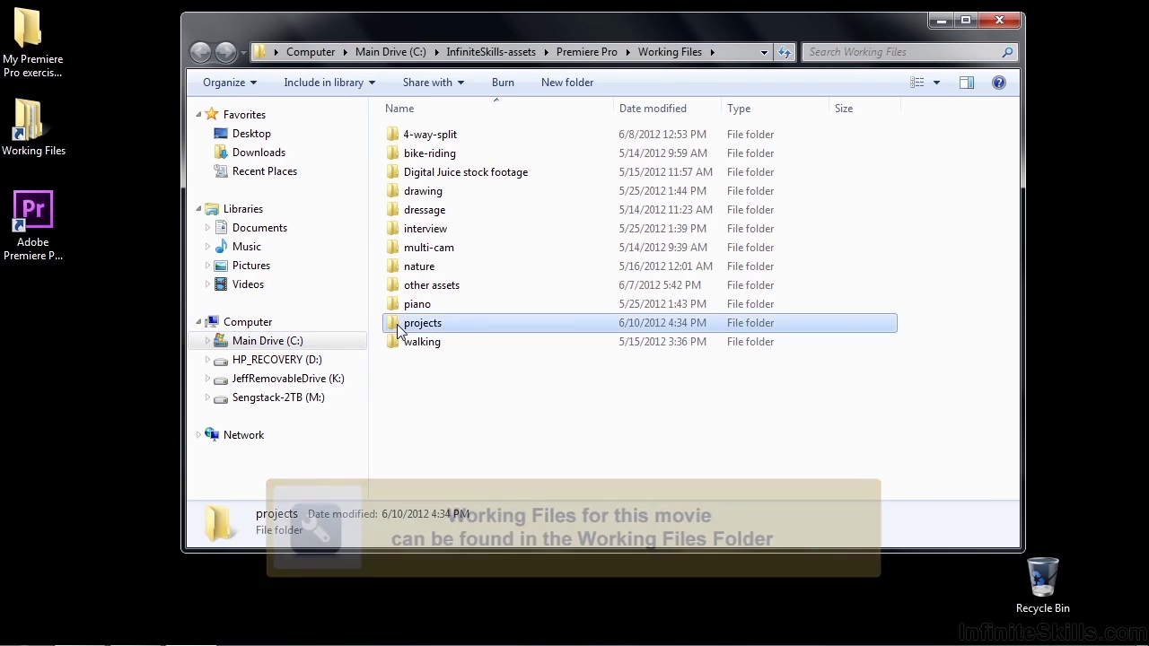
Open the project file 1605-text properties.prproj from the projects folder
drag(1012, 213, 1013, 468)
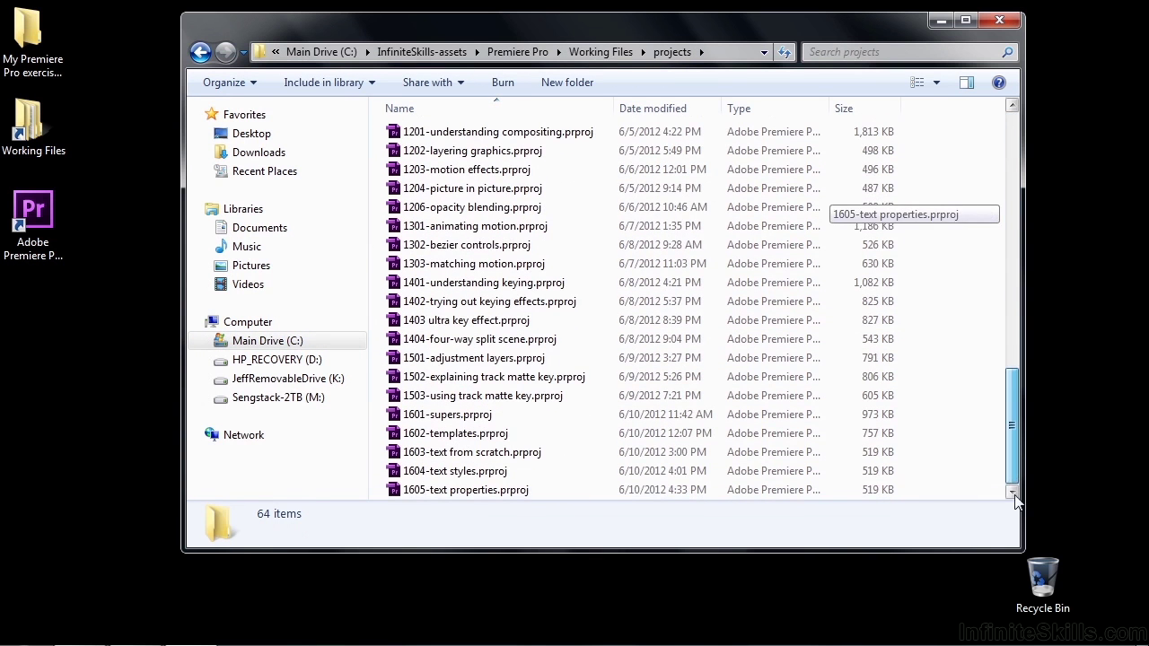
double_click(408, 490)
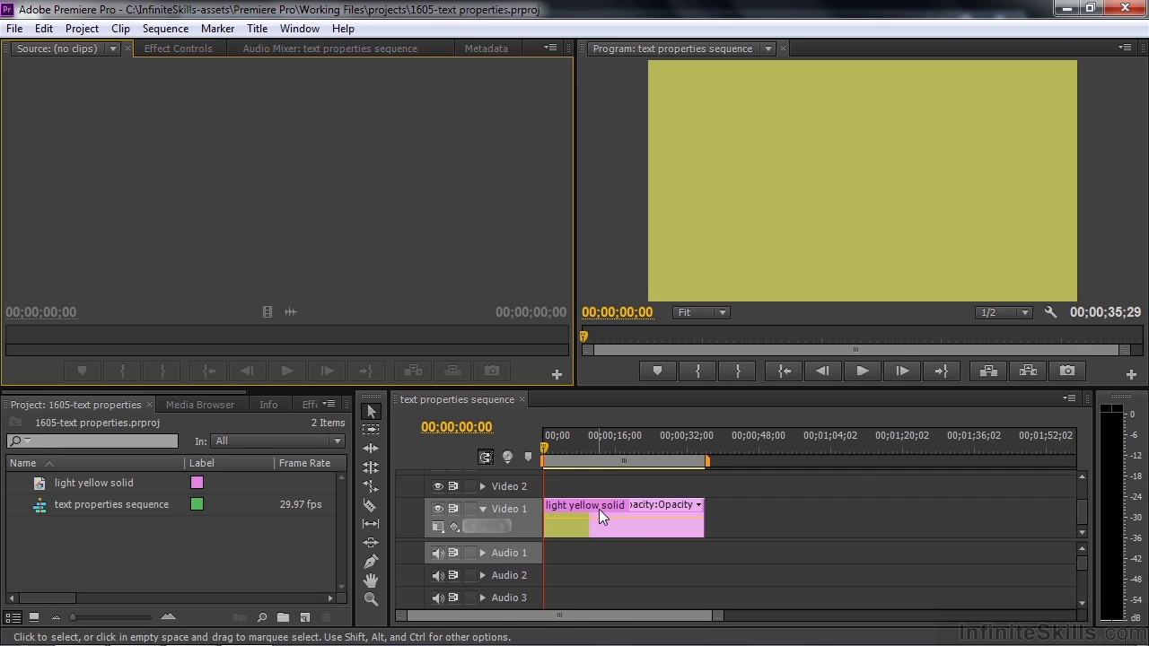
Create a new 1920 x 1080 title named "text properties" and hide the background video behind it
click(305, 619)
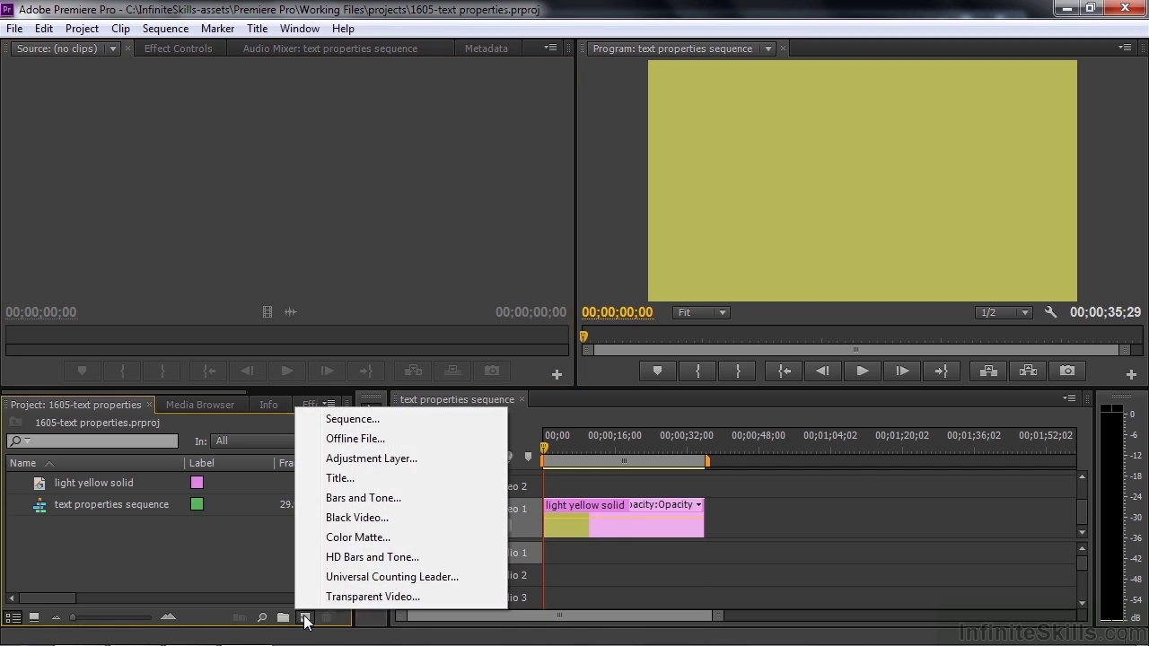
click(341, 481)
text(tes)
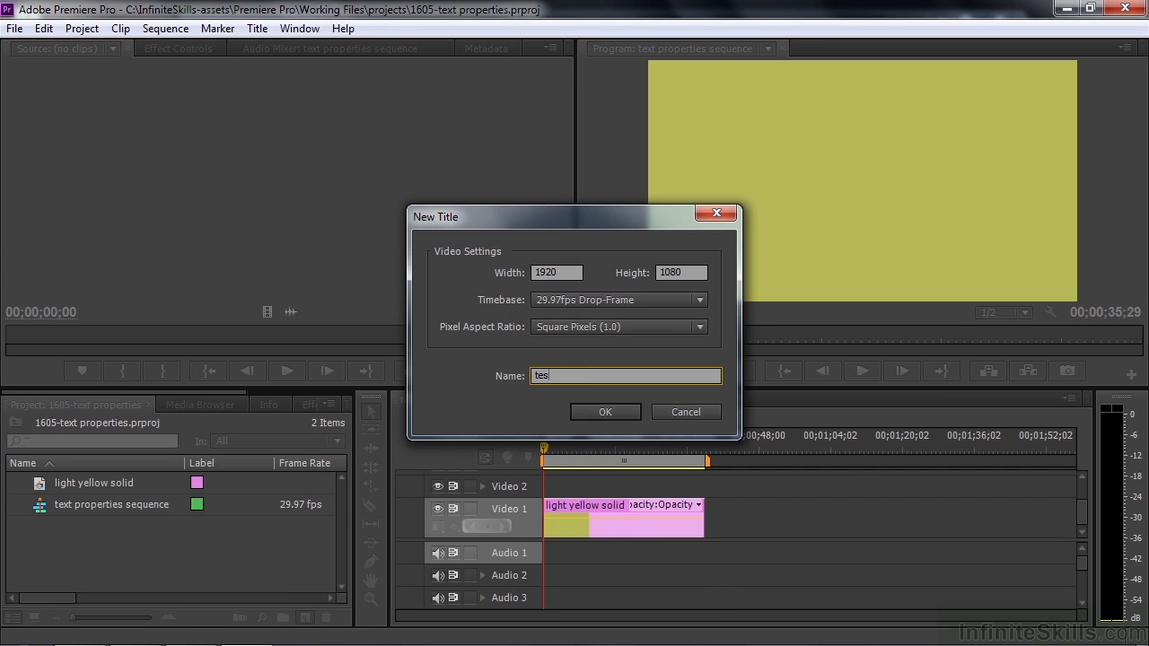
text(t properties)
key(Return)
click(676, 91)
click(676, 91)
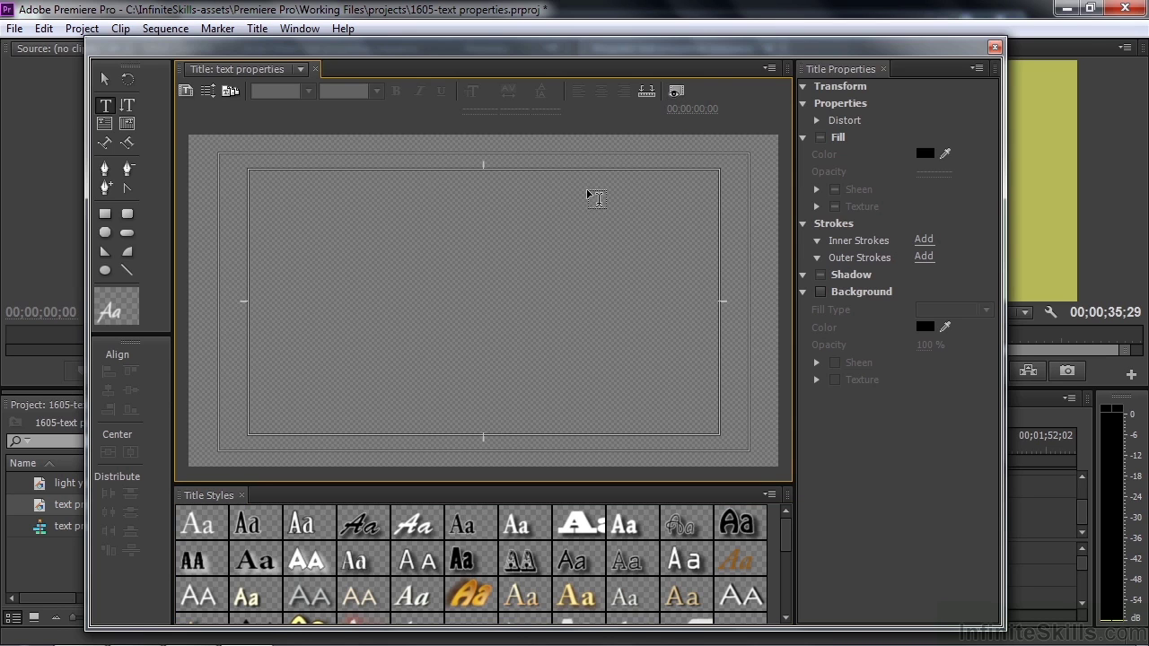
Add the word "Text" to the title and apply the first plain white serif title style
click(301, 301)
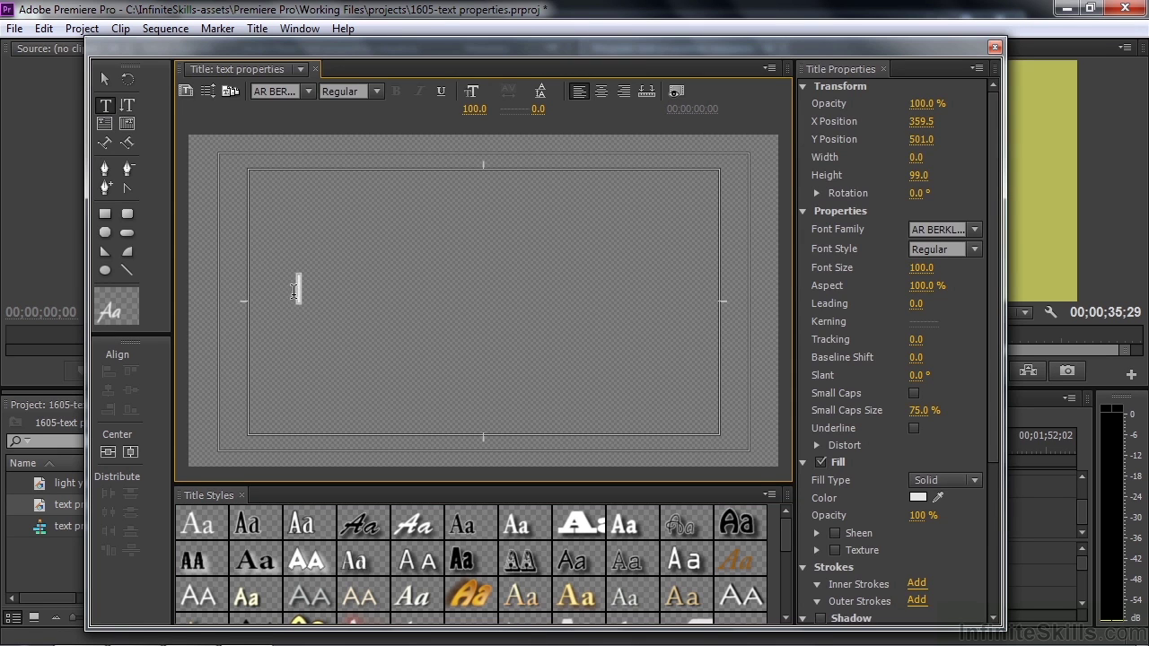
text(Text)
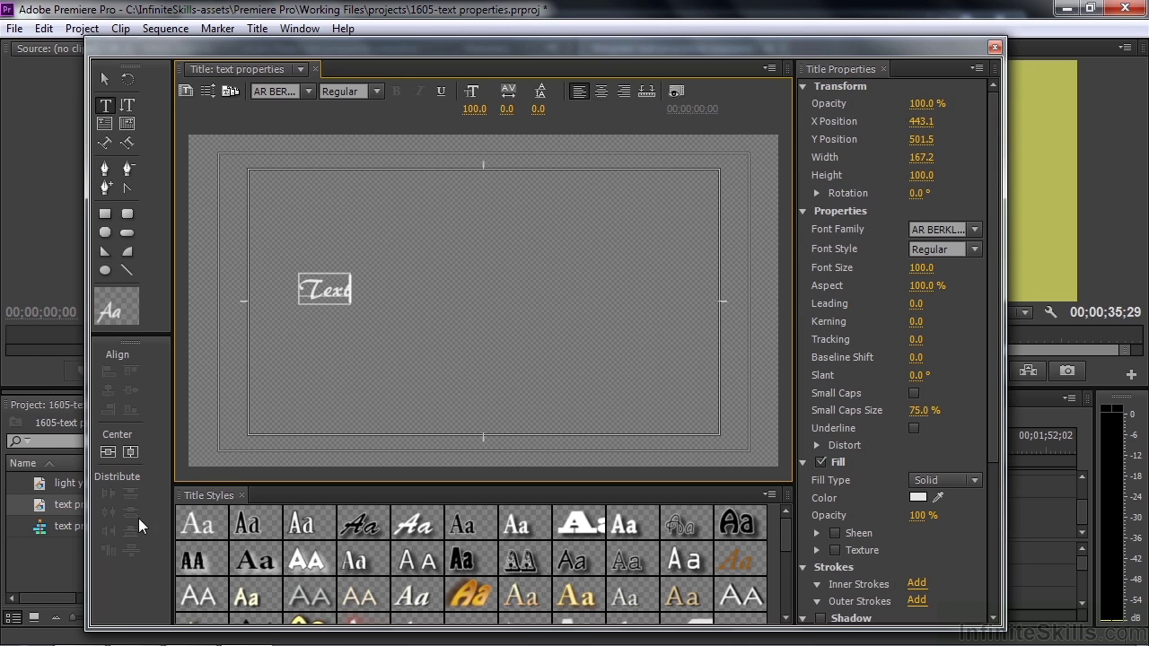
click(204, 525)
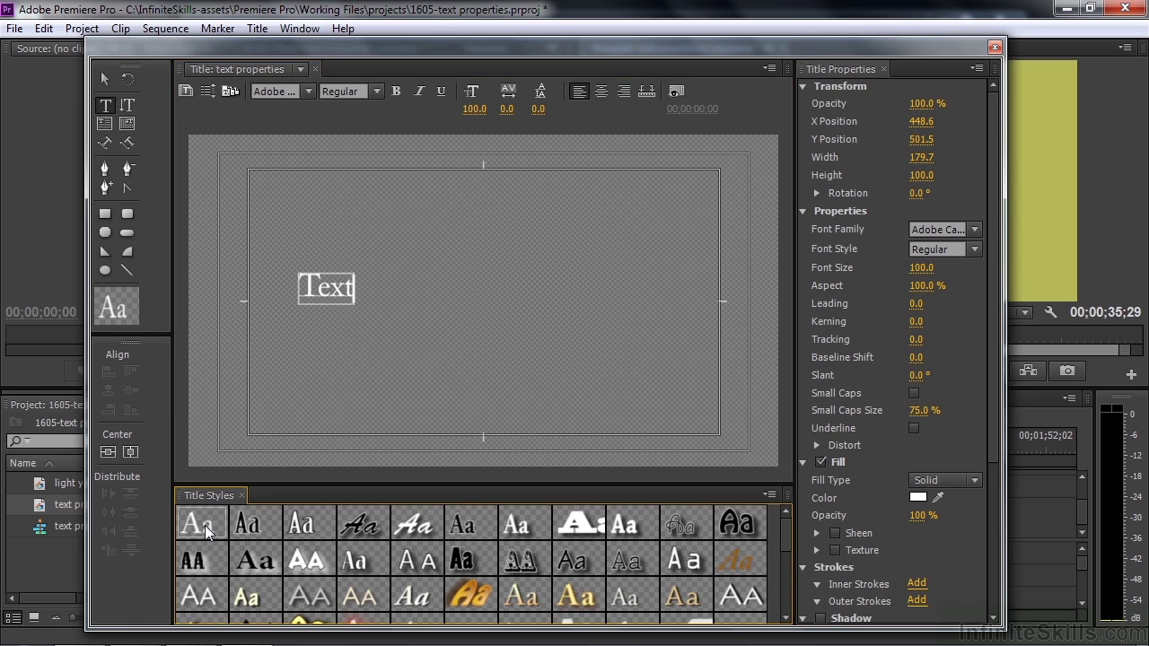
Enlarge the "Text" object to nearly fill the frame, about 1711 wide and 1020 high
click(105, 81)
click(315, 267)
drag(358, 275, 739, 163)
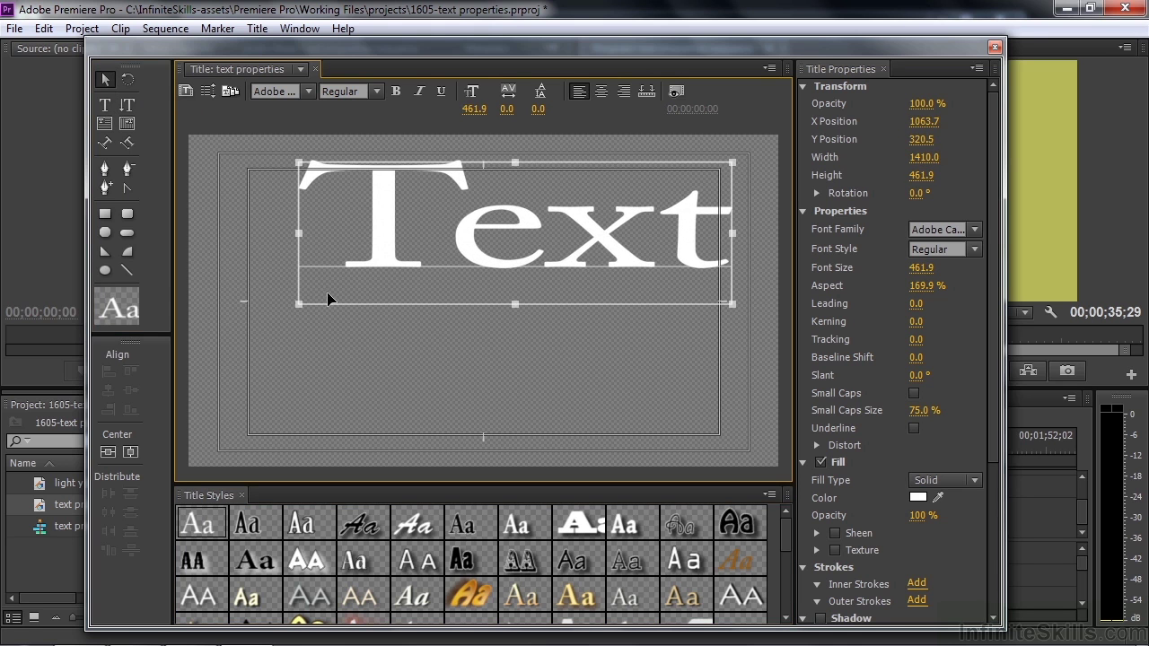
drag(301, 304, 207, 474)
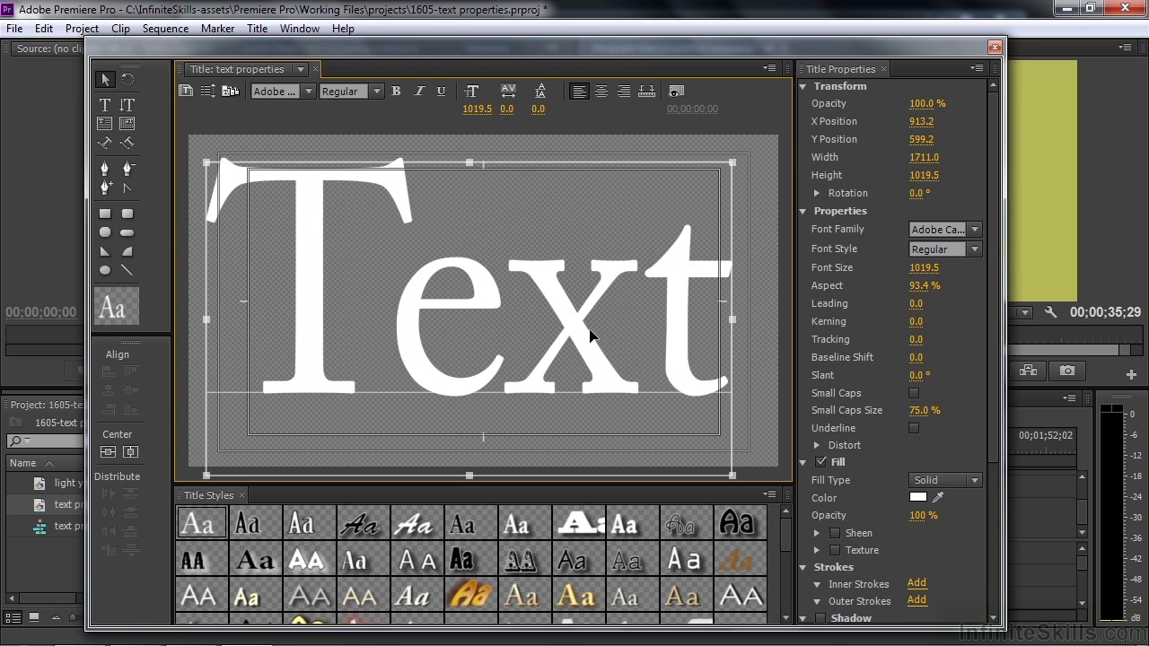
Collapse the Transform and Properties groups and set the text's fill type to Linear Gradient
click(803, 87)
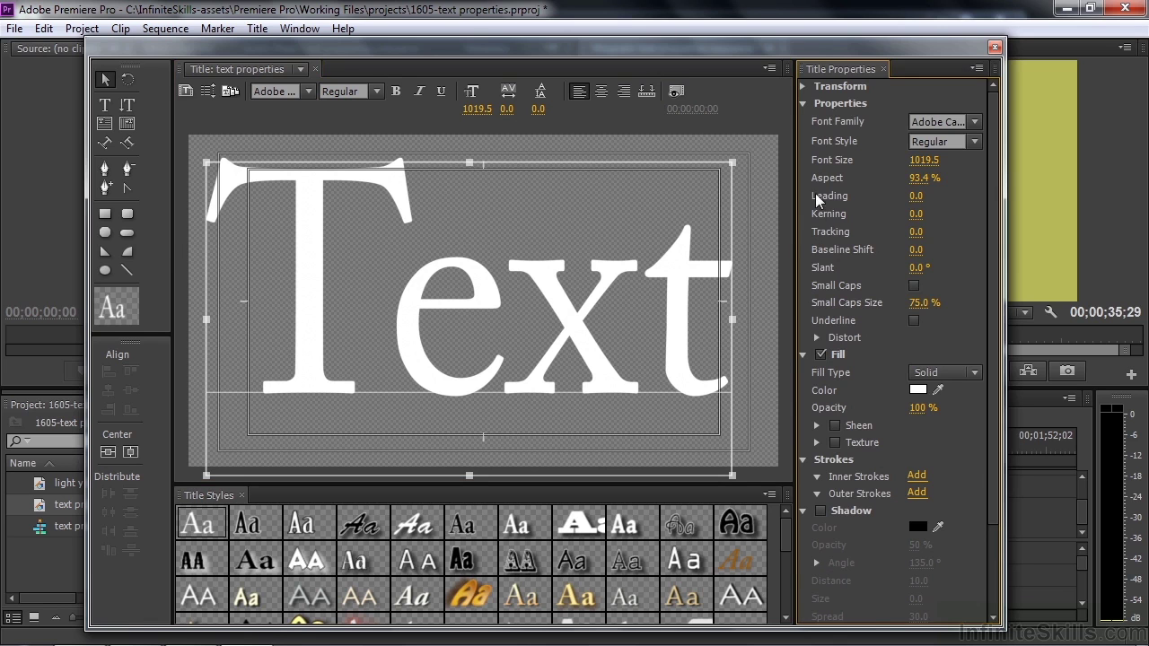
click(800, 104)
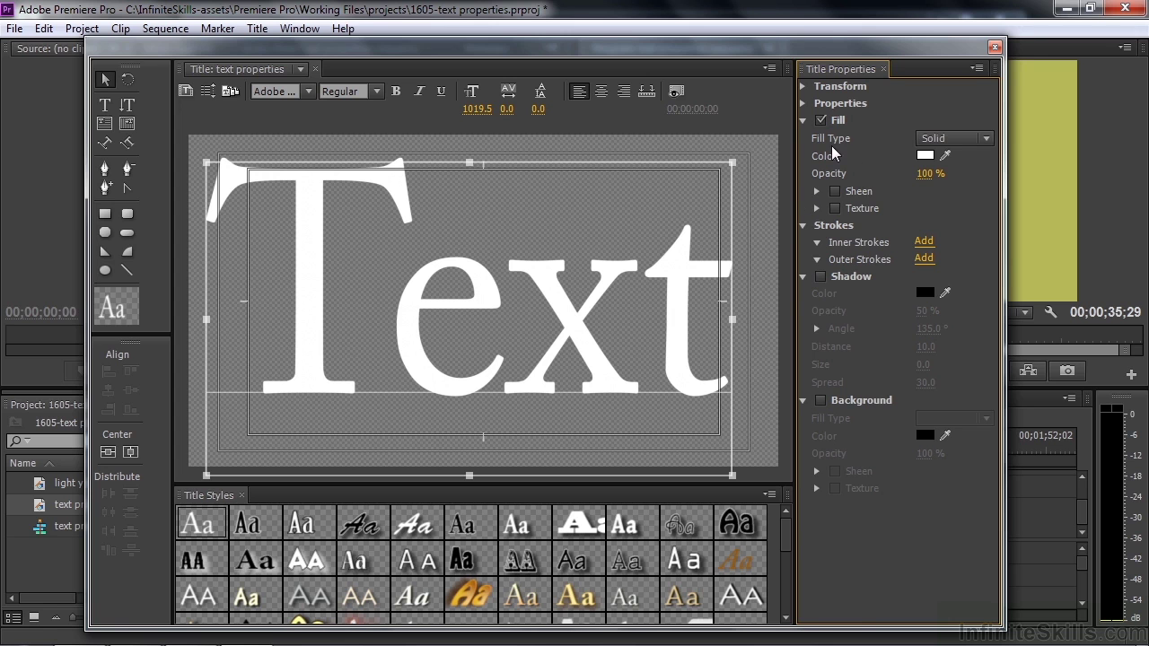
click(986, 139)
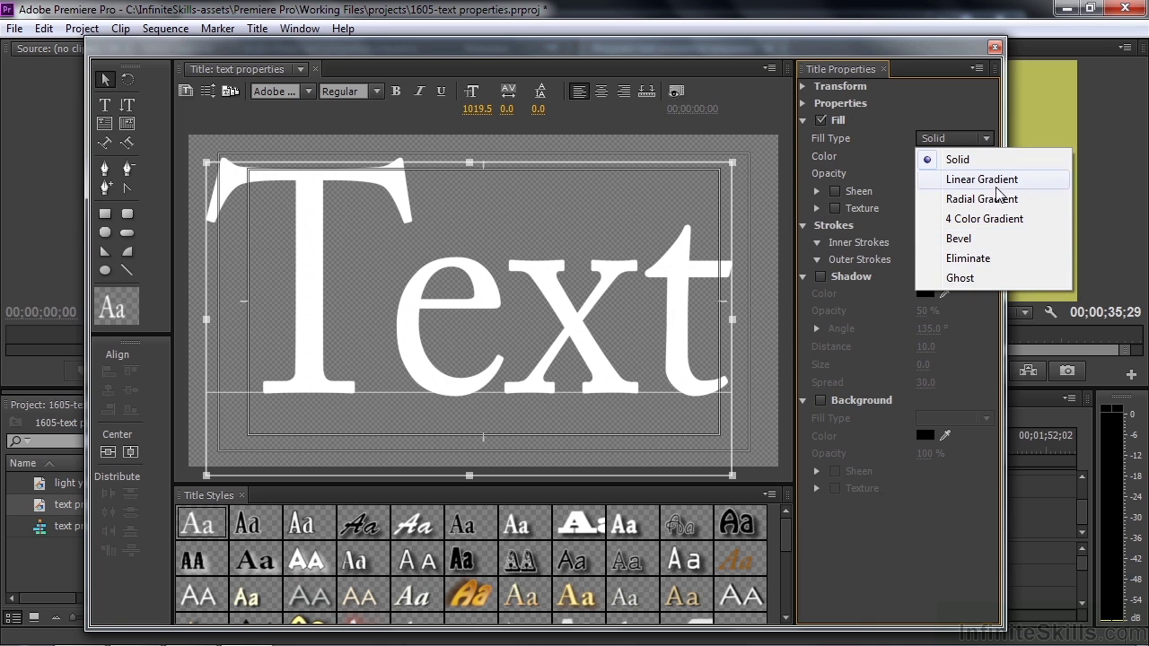
click(987, 179)
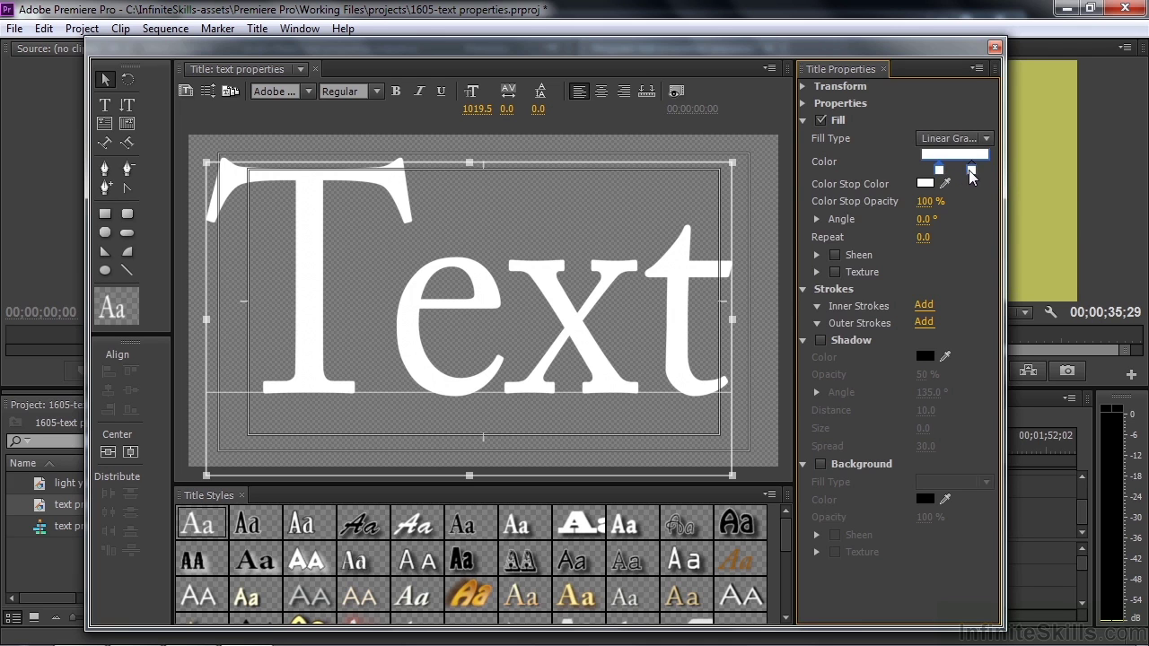
Set the linear gradient's first color stop to red (E40D0D)
click(940, 170)
click(927, 185)
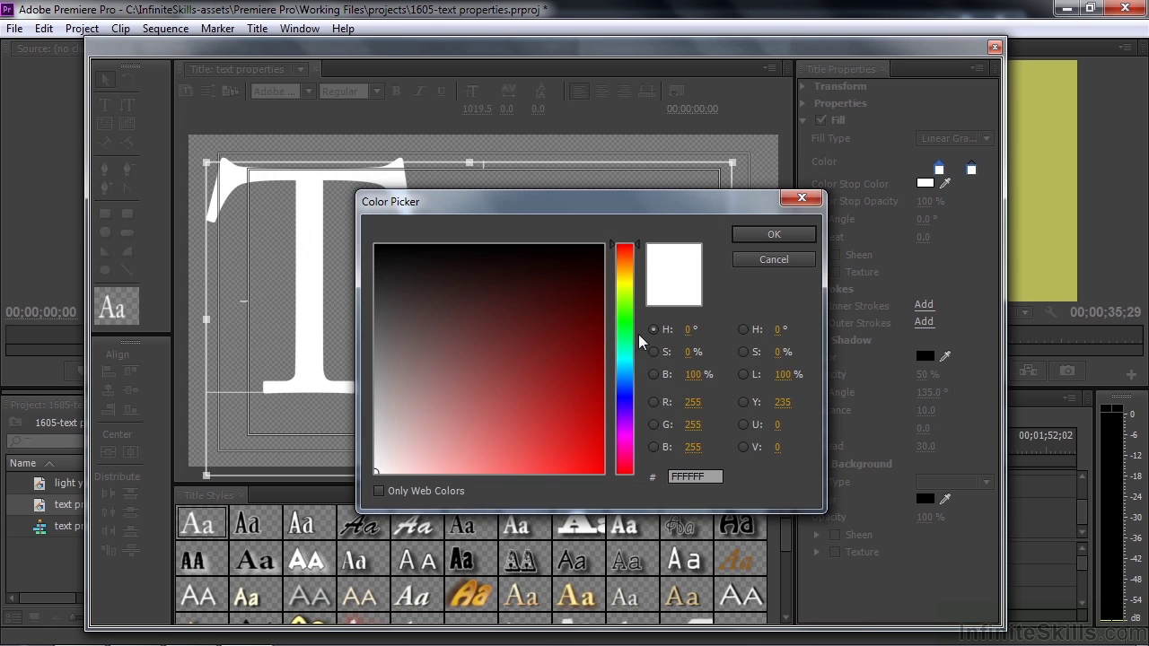
click(590, 449)
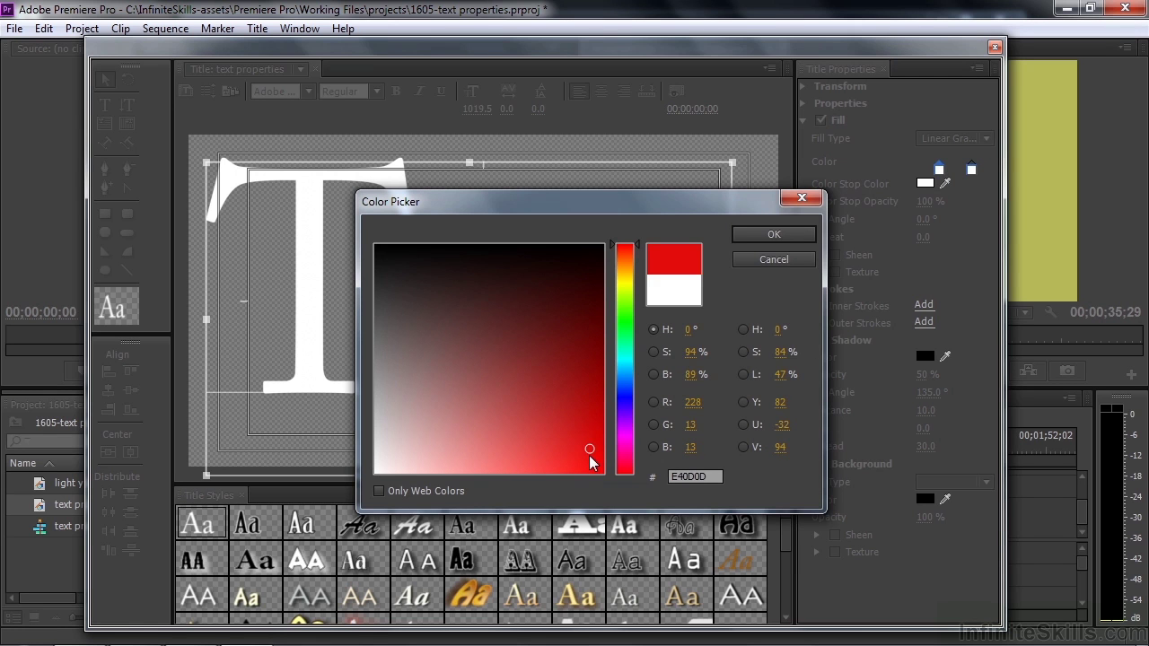
click(774, 234)
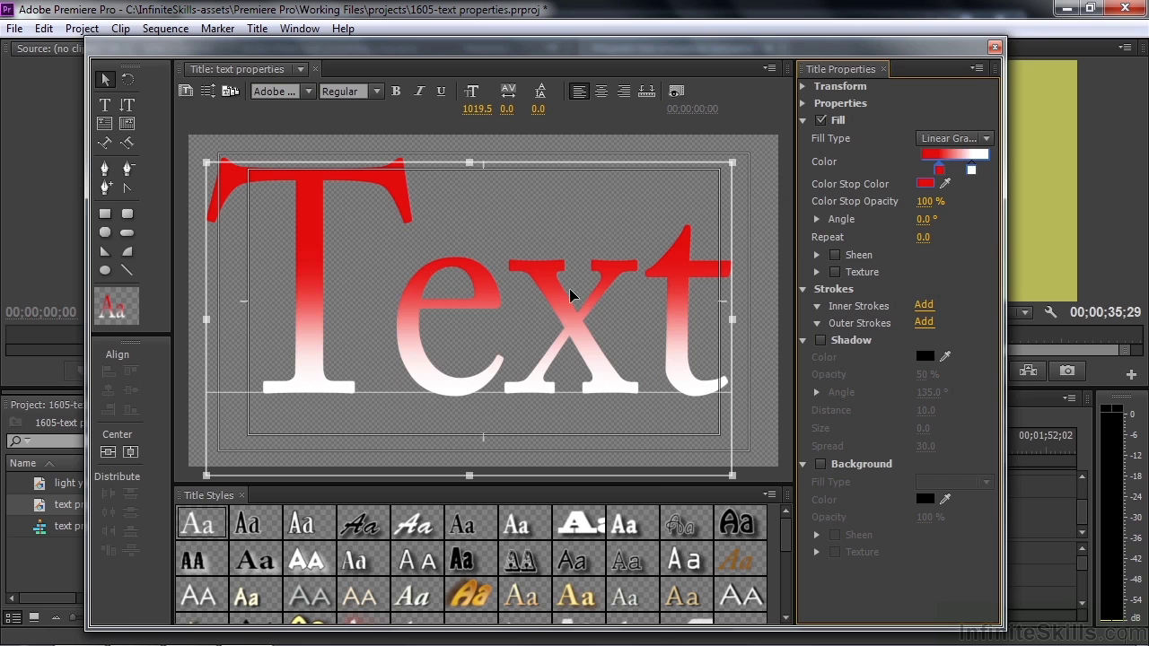
Set the linear gradient's second color stop to green (1DD50A)
click(972, 170)
click(921, 183)
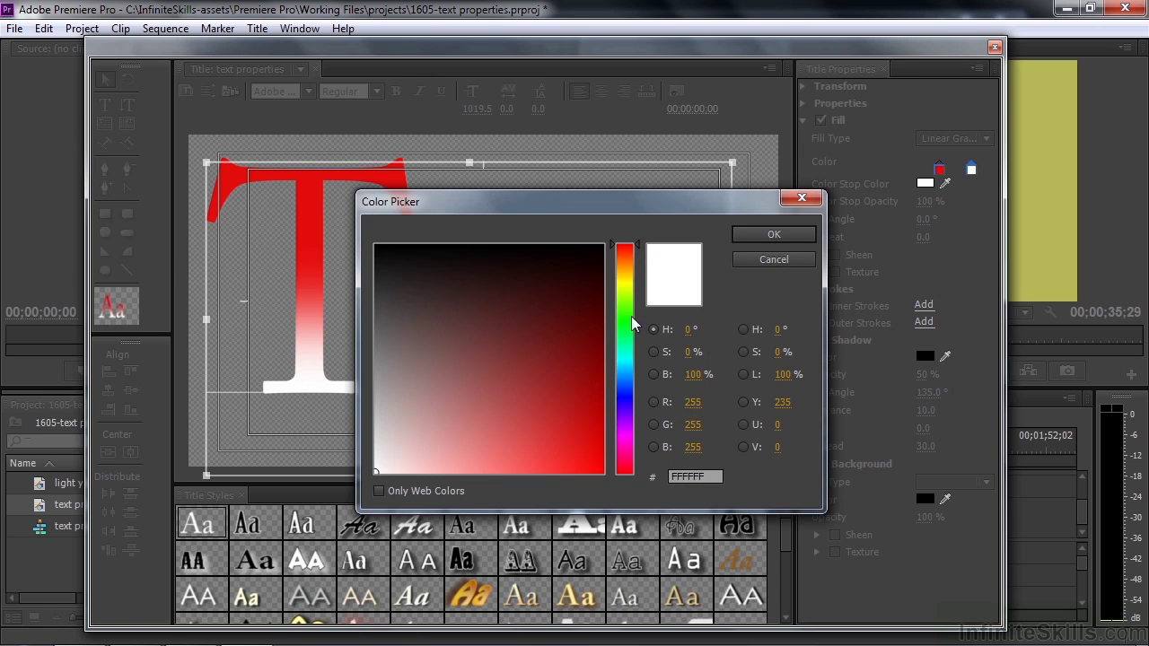
click(626, 320)
click(592, 435)
click(772, 234)
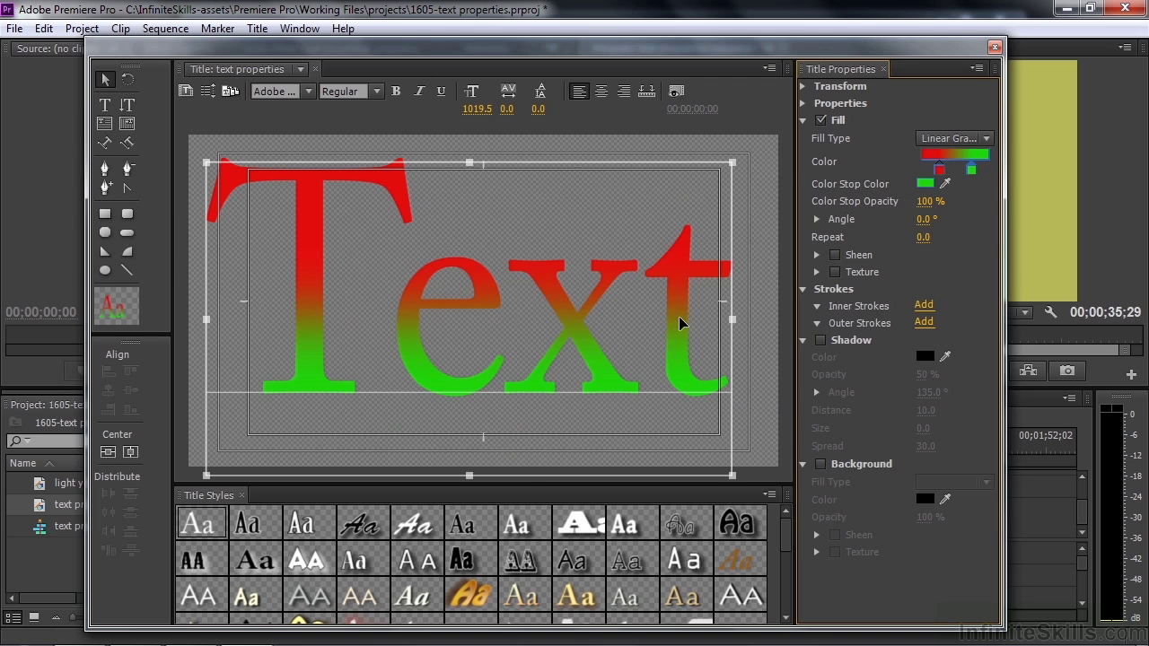
Try shifting the gradient's color stop and varying its opacity, checking the text against the background video
drag(938, 171, 582, 327)
drag(923, 203, 978, 202)
click(676, 90)
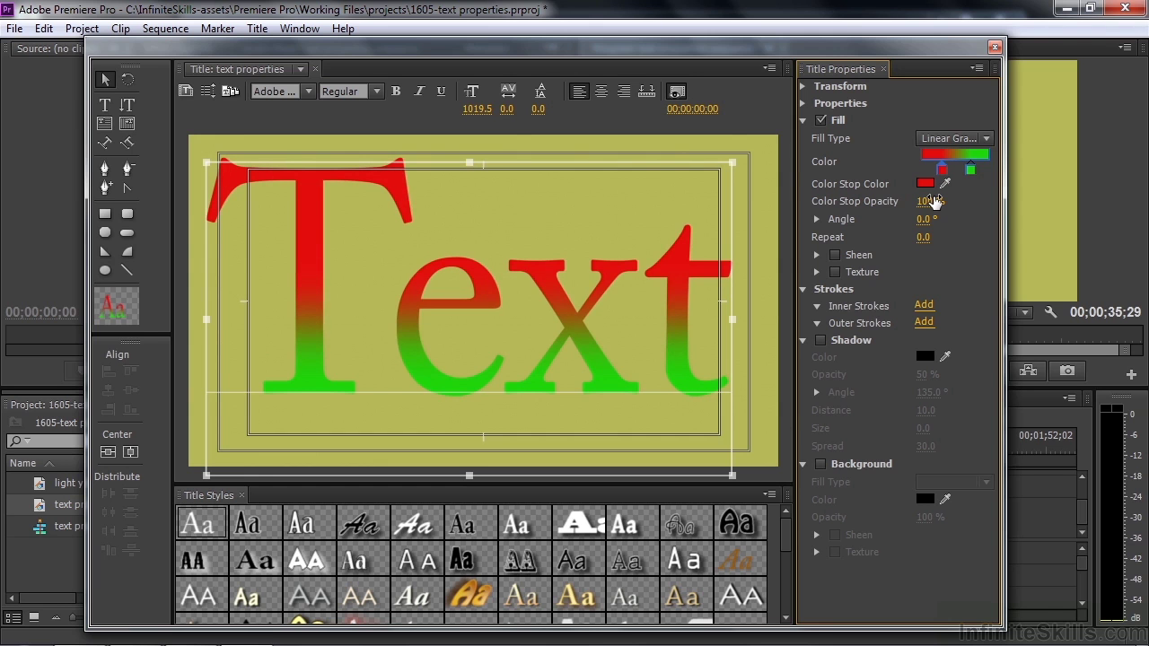
click(673, 93)
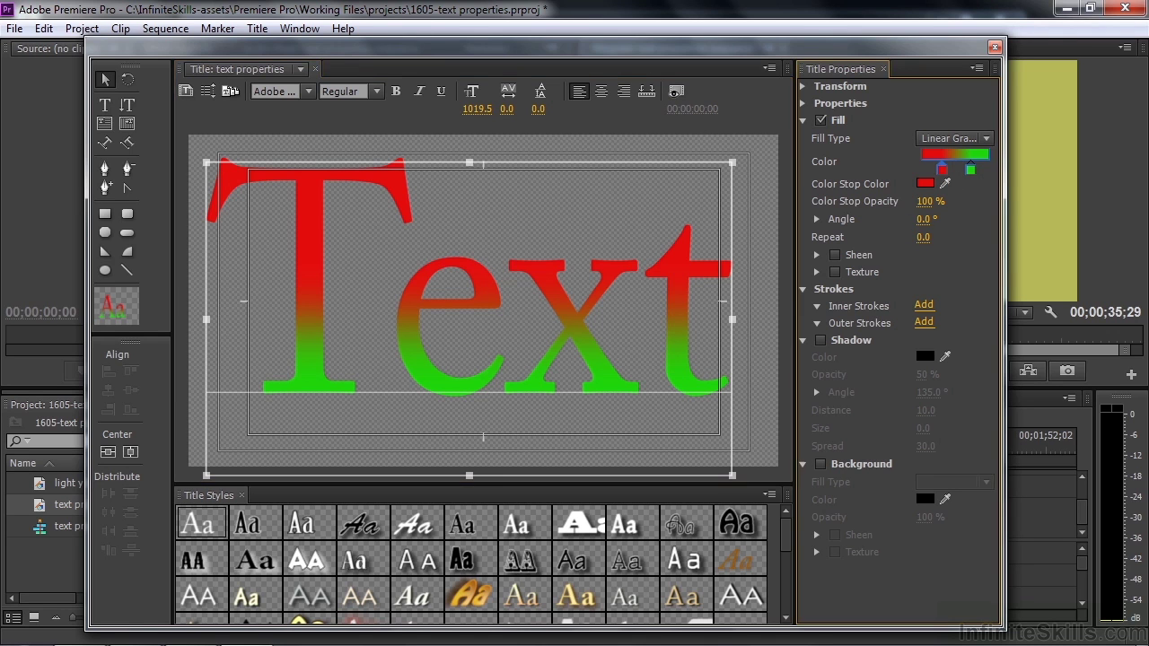
Set the gradient's angle to 329° and repeat to 13, and spread the two color stops apart
mouse_move(922, 219)
mouse_down()
mouse_move(901, 219)
mouse_move(929, 219)
mouse_move(912, 219)
mouse_move(942, 237)
mouse_move(930, 237)
mouse_up()
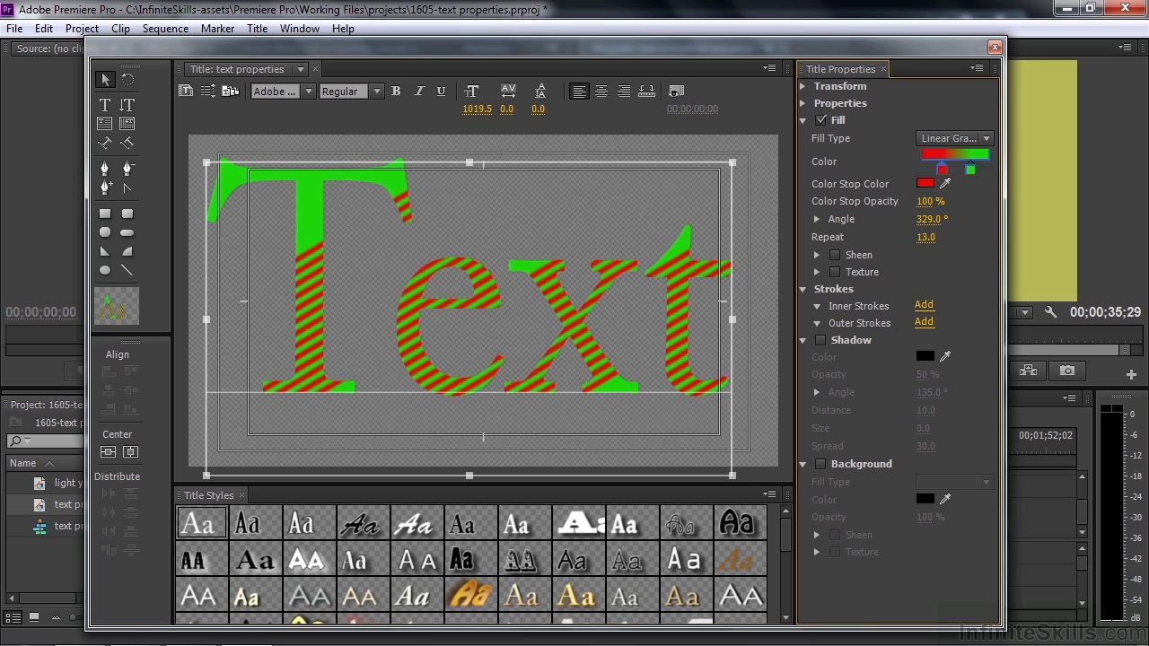
mouse_move(941, 171)
mouse_down()
mouse_move(928, 174)
mouse_move(984, 170)
mouse_move(931, 177)
mouse_up()
click(938, 171)
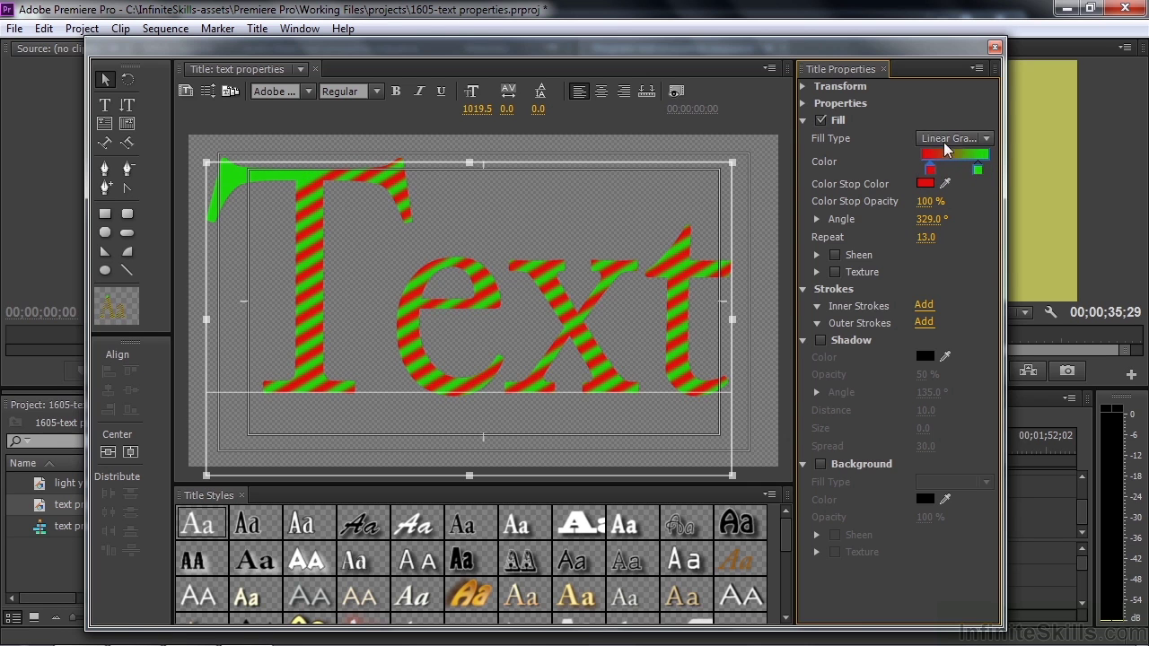
Change the fill to a Radial Gradient with a repeat of 20 and recolor the green stop dark blue
click(987, 139)
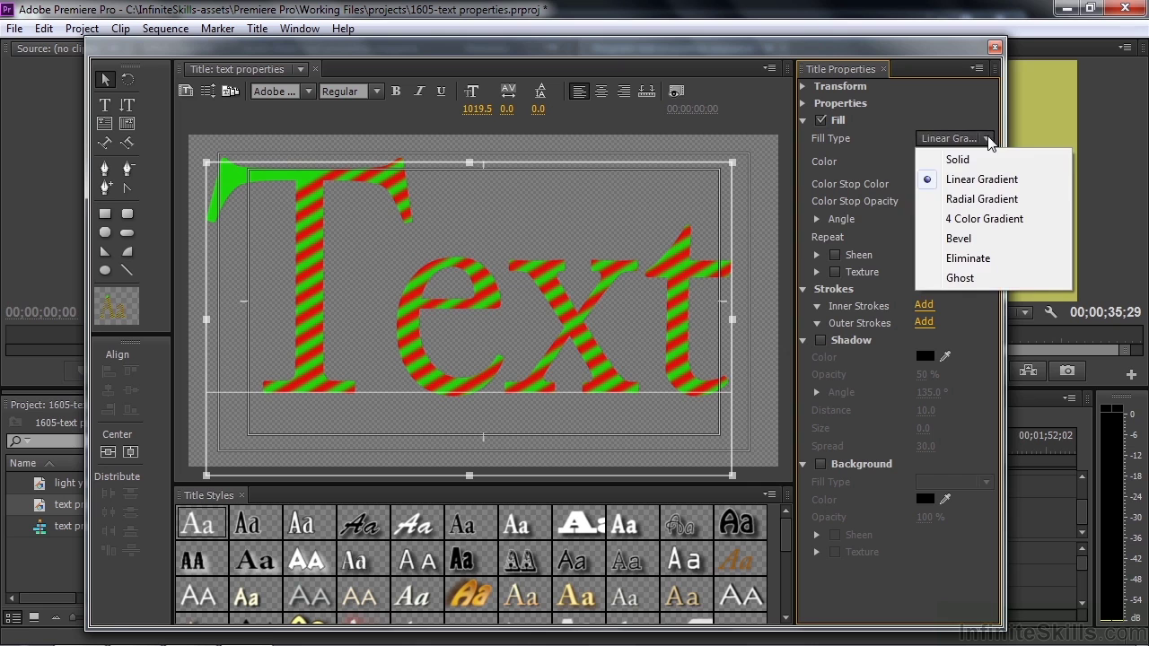
click(978, 193)
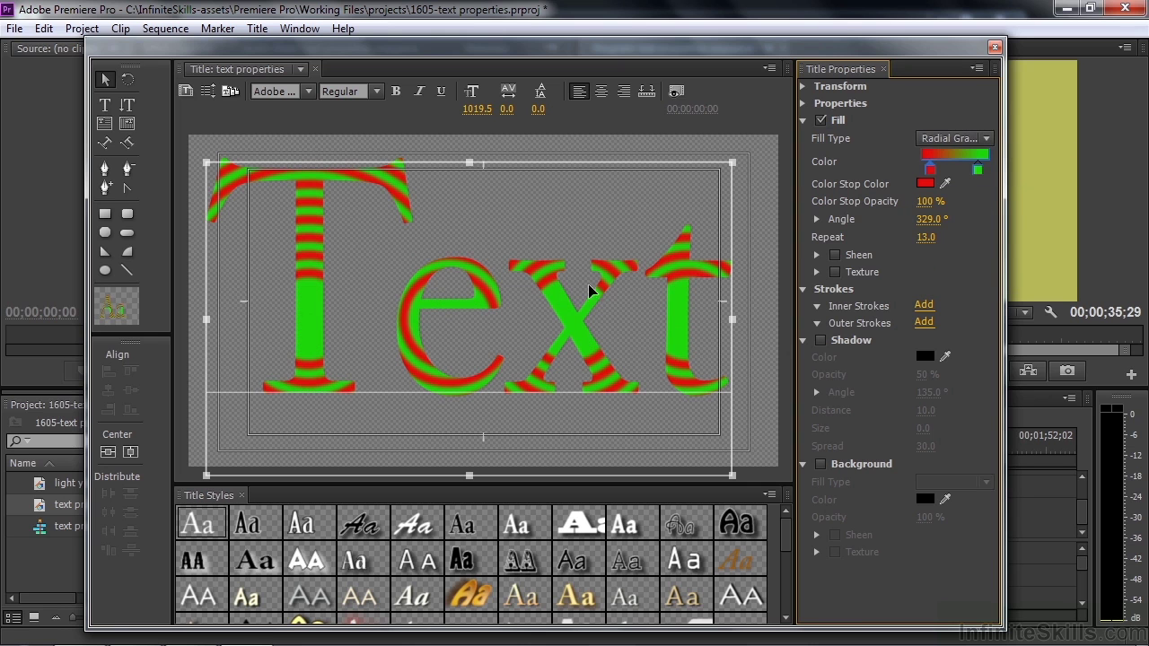
click(980, 169)
click(926, 185)
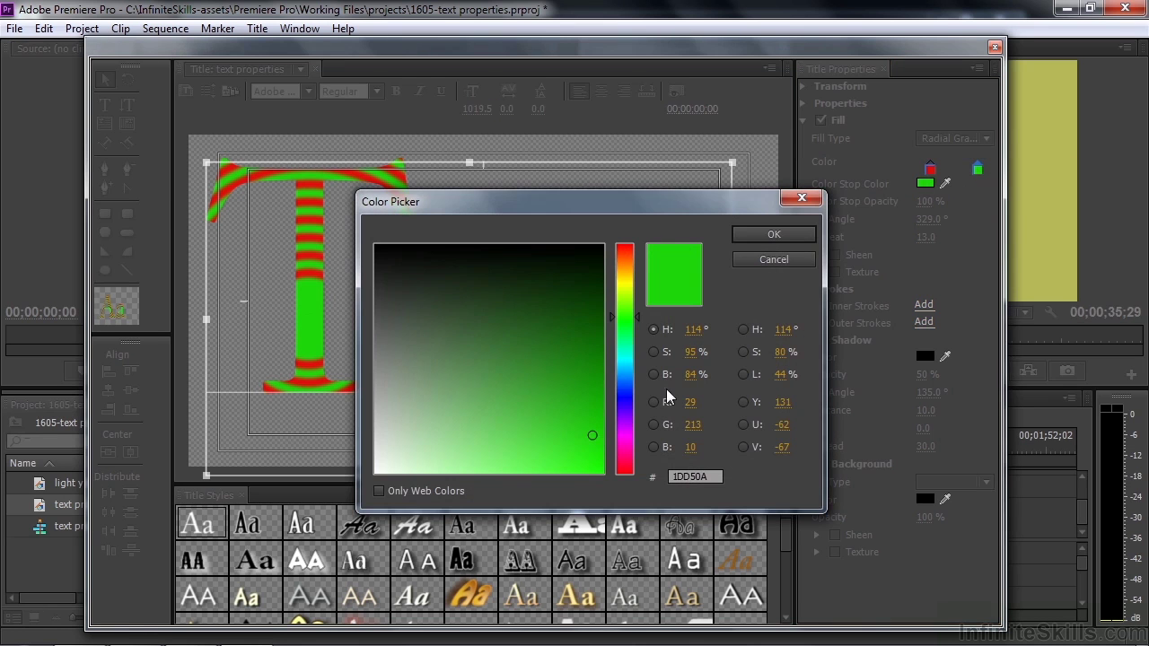
drag(629, 406, 590, 402)
click(773, 234)
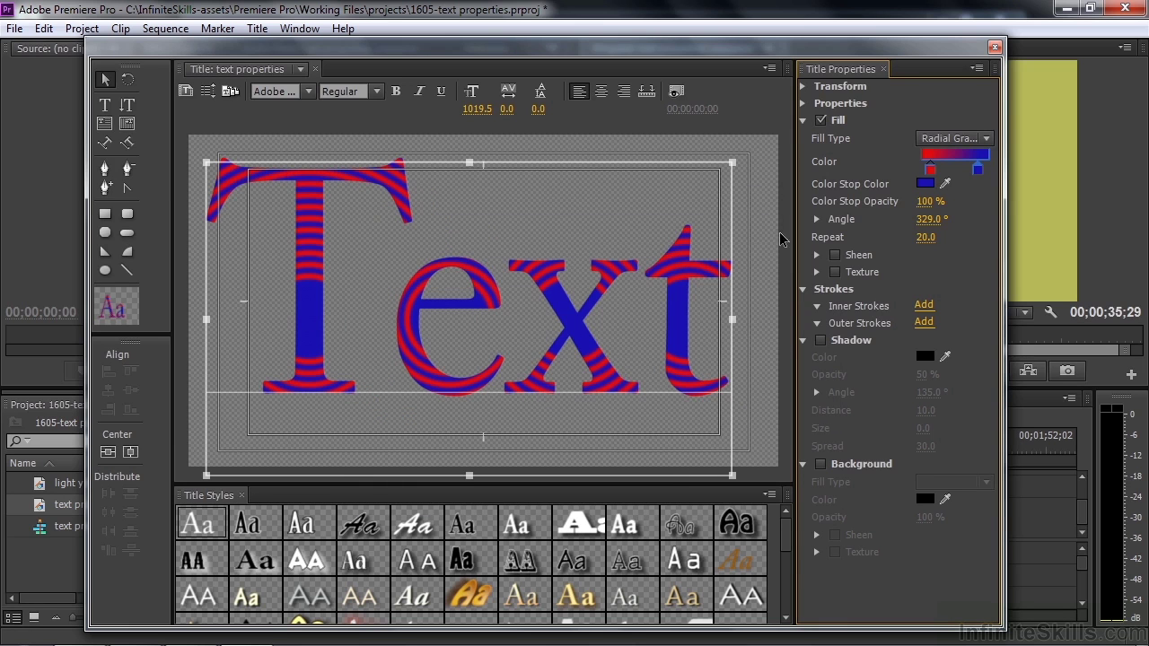
Adjust the radial gradient's repeat and red color stop, and try the 4 Color Gradient fill type
drag(924, 237, 880, 238)
drag(930, 169, 957, 175)
mouse_move(930, 179)
mouse_down()
mouse_move(974, 174)
mouse_move(942, 182)
mouse_up()
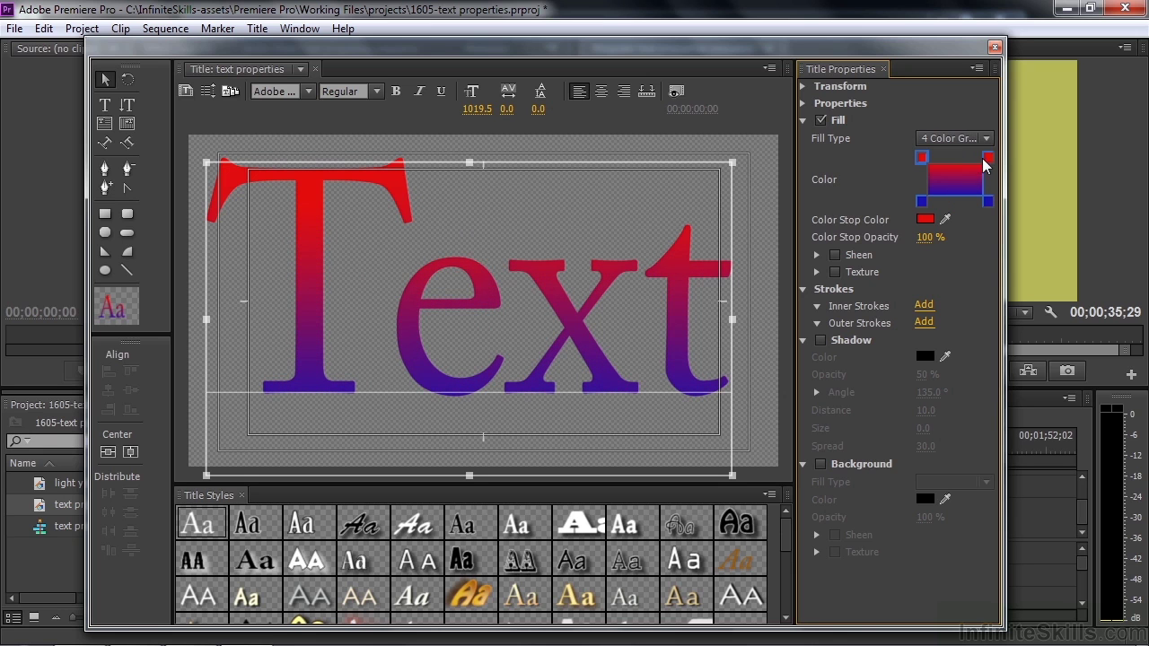
click(987, 203)
Set the text's fill type to Solid and its color to a muted dark red
click(986, 139)
click(956, 159)
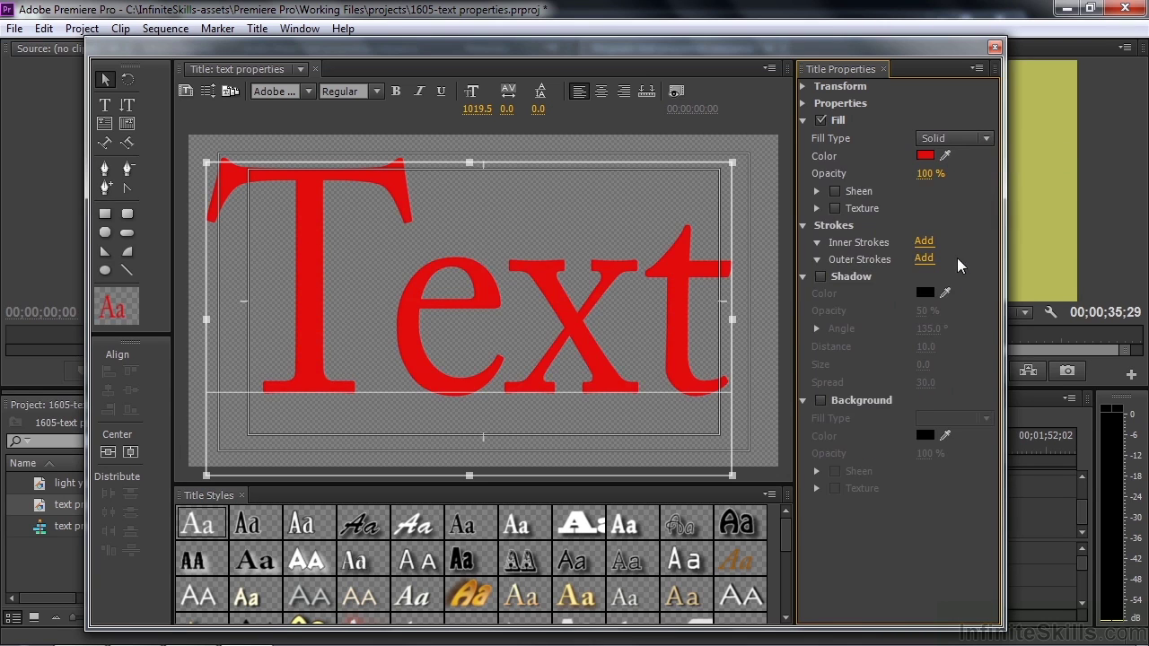
click(925, 155)
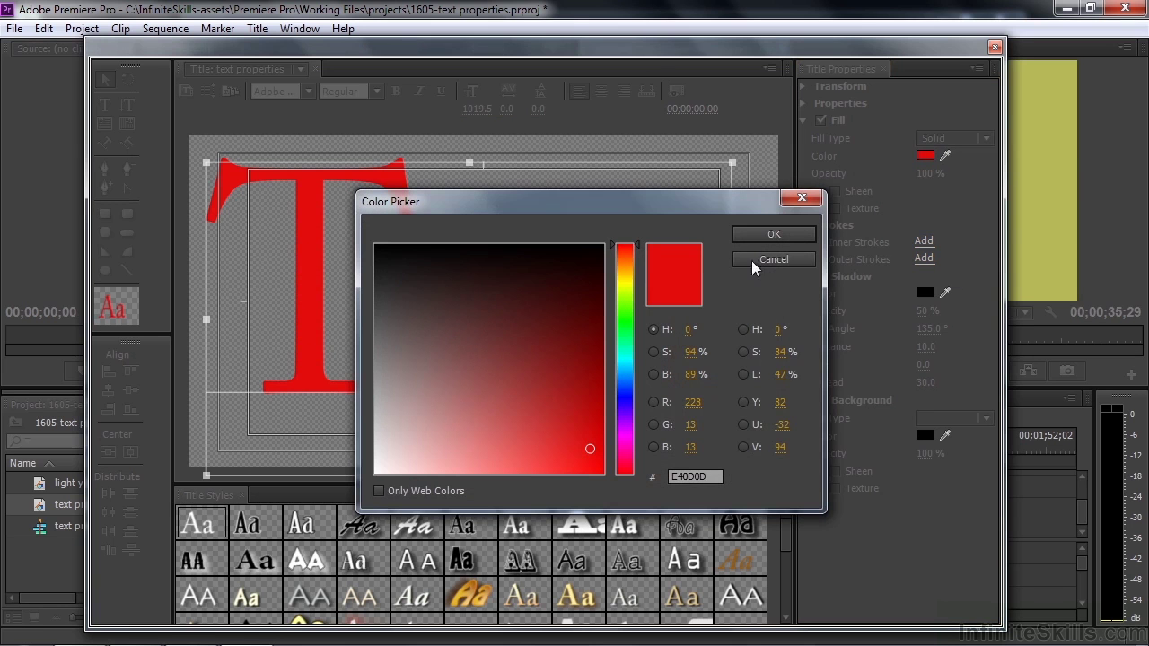
click(515, 373)
click(756, 235)
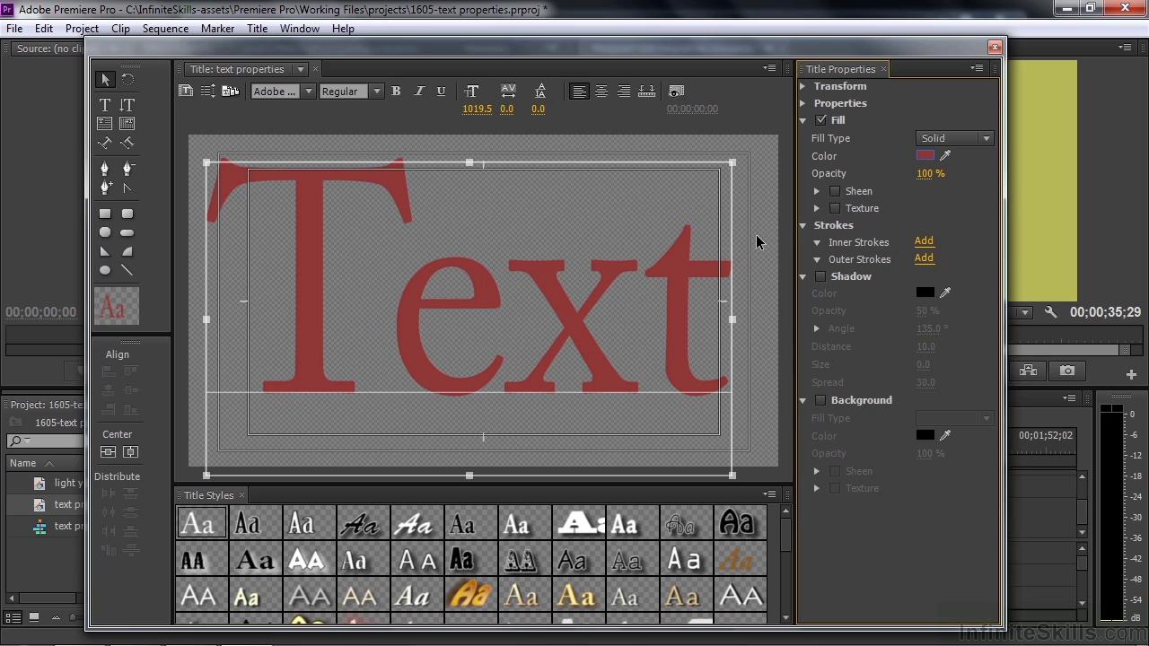
Enable a white sheen on the text fill with size 17, angle 4° and offset 13
click(817, 191)
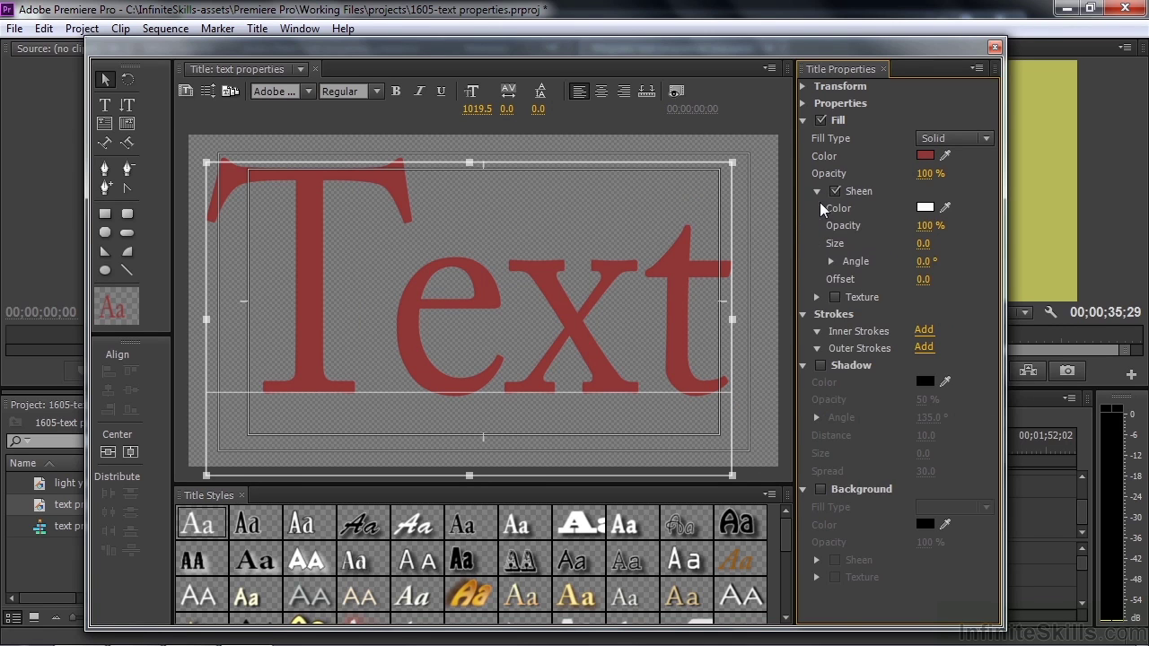
click(922, 243)
text(18)
key(Return)
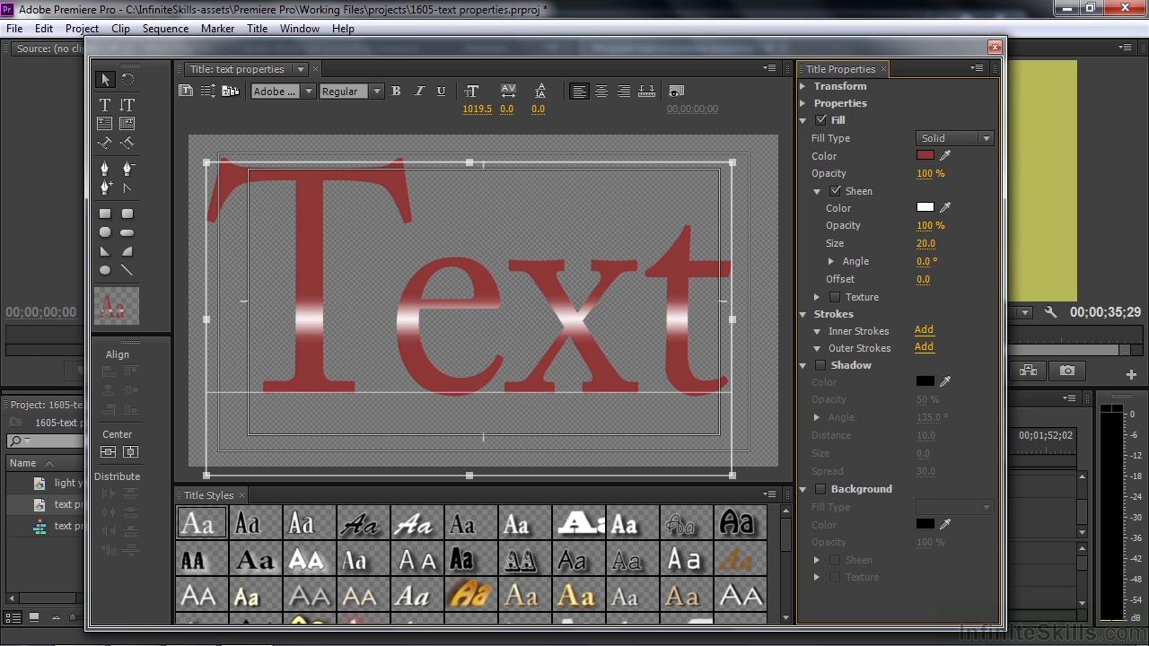
text(10)
key(Return)
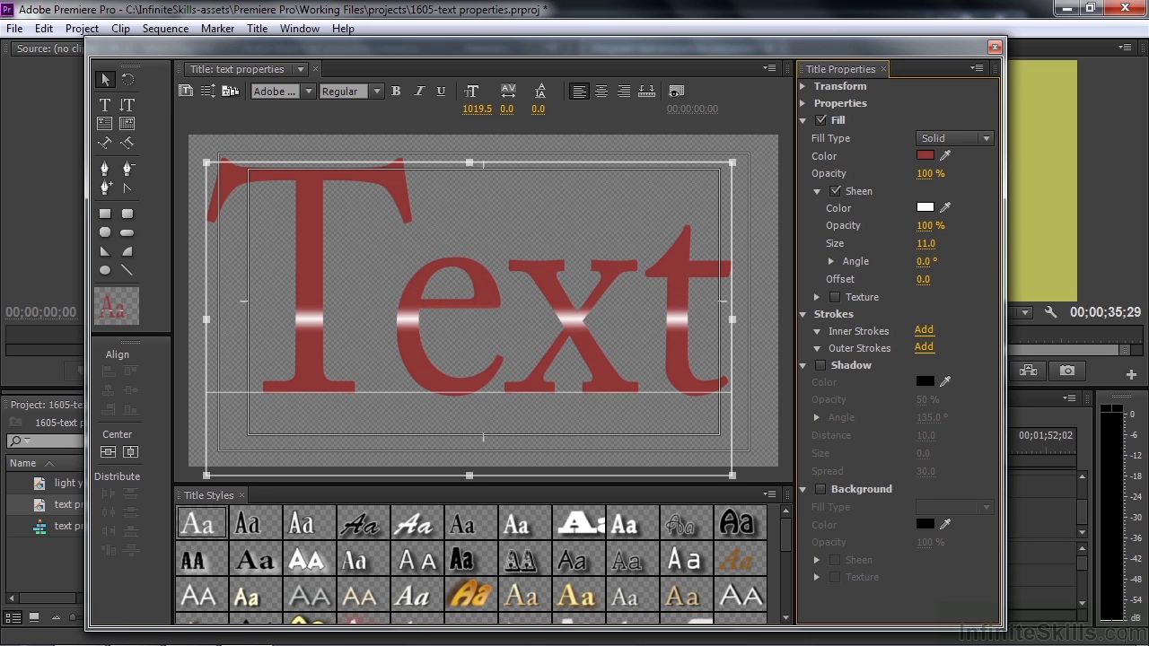
text(20)
key(Return)
drag(925, 244, 930, 284)
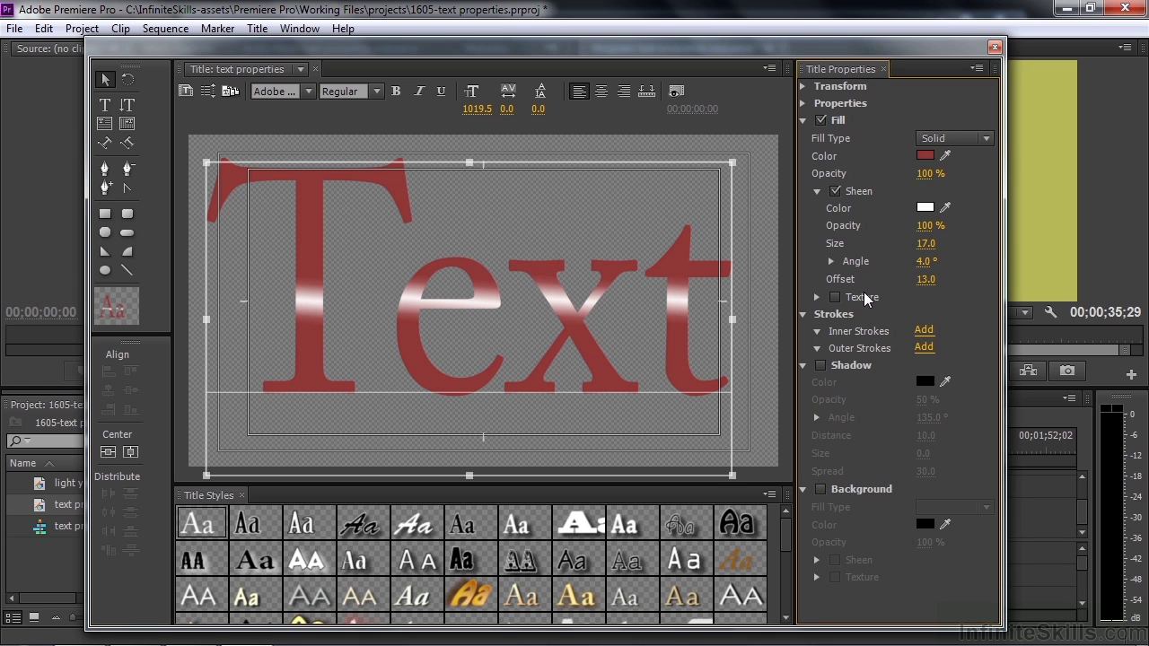
Turn off the text fill's sheen and add an outer stroke to the text
click(827, 192)
click(817, 191)
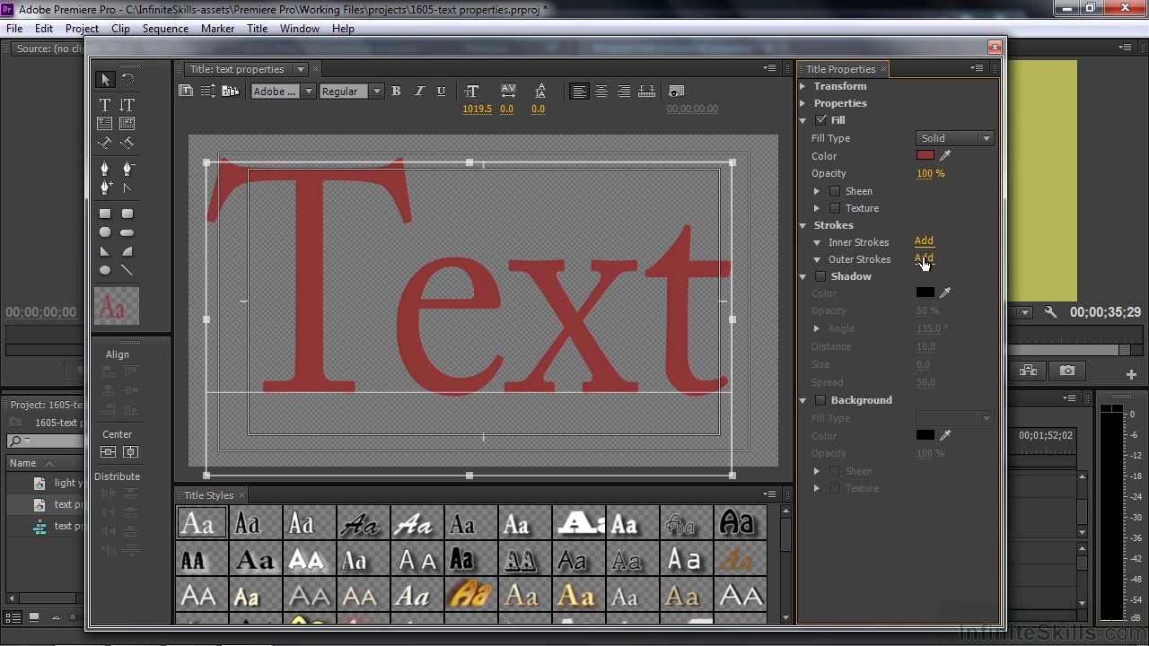
click(922, 259)
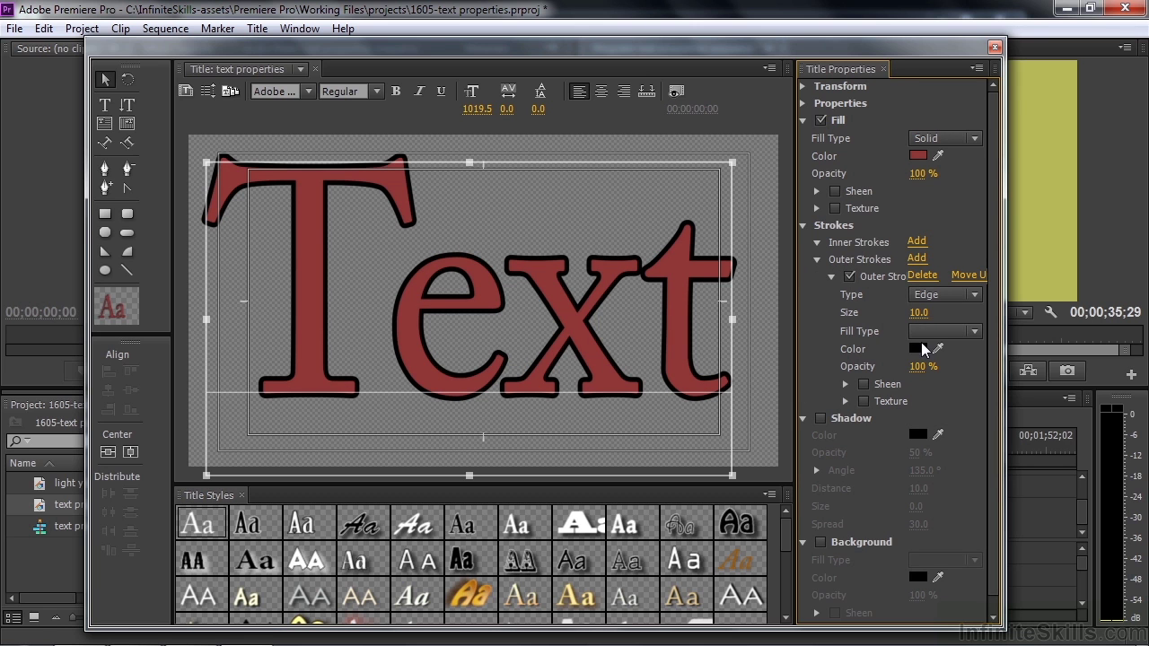
Try the Depth and Drop Face types on the outer stroke, and return it to Edge
click(972, 304)
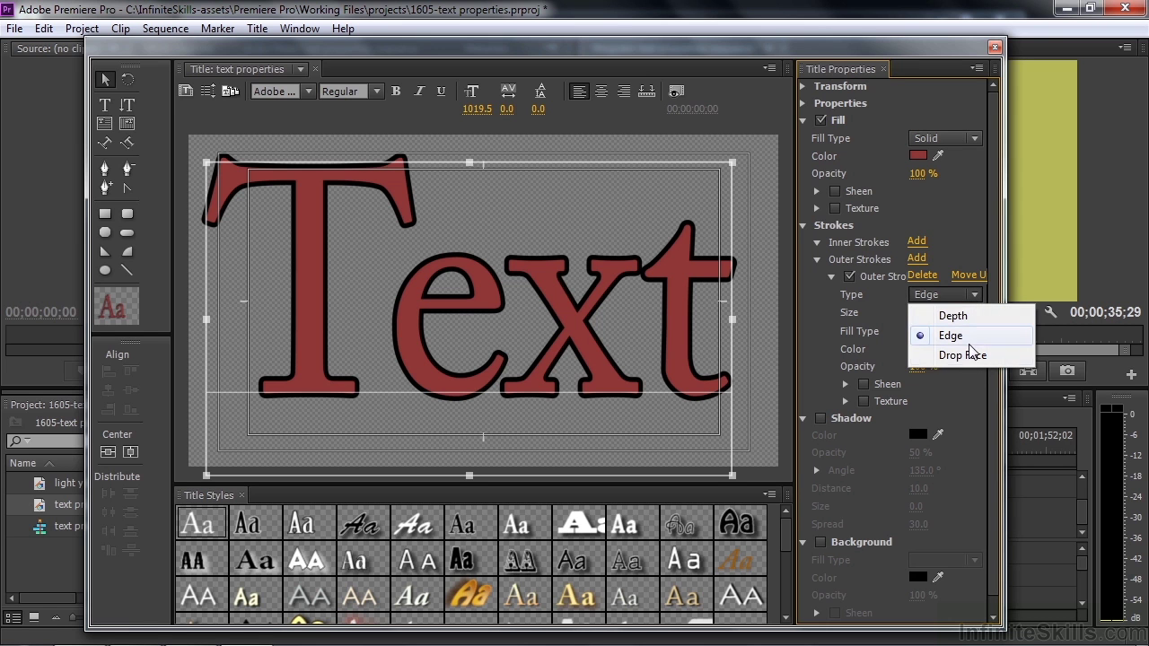
click(970, 317)
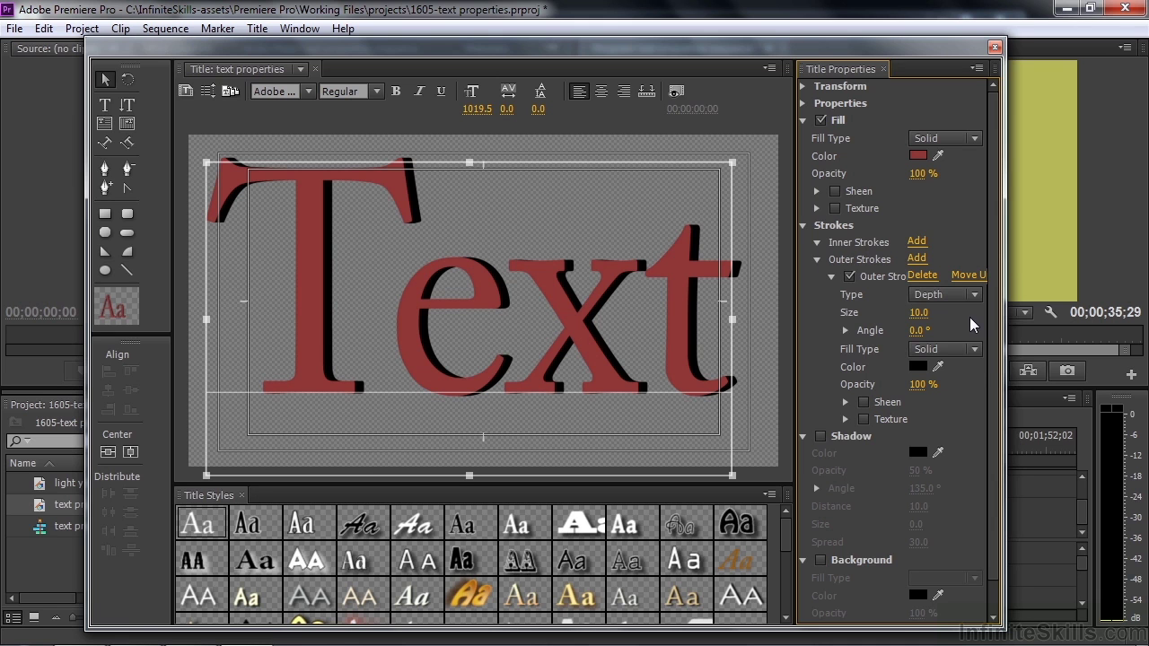
click(972, 296)
click(947, 353)
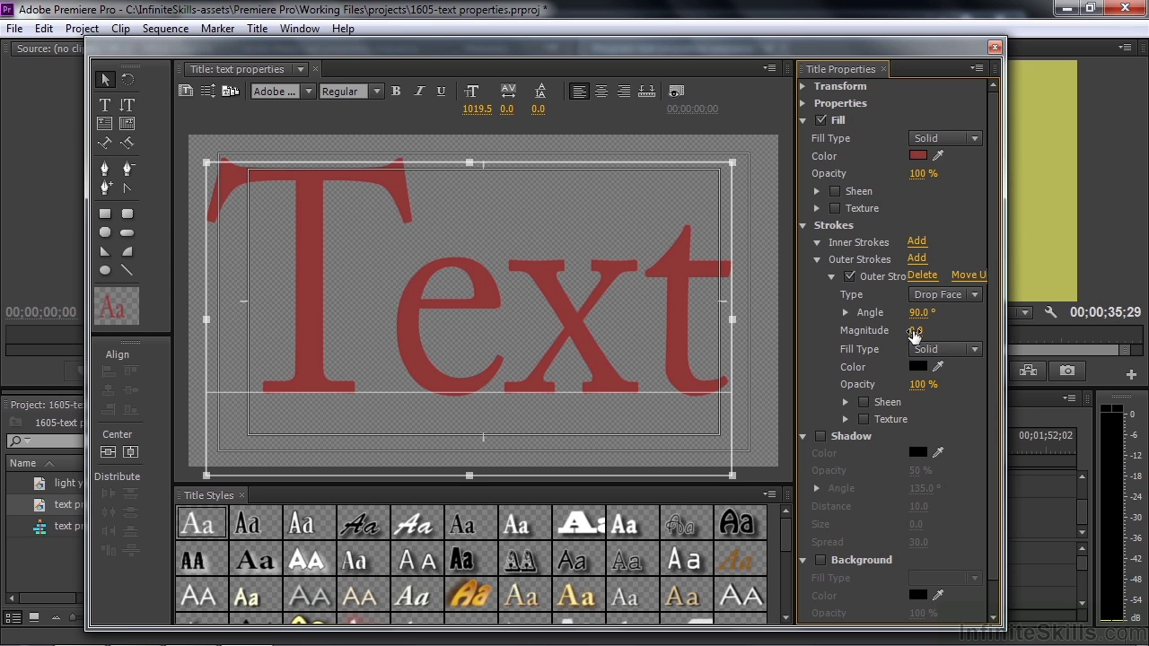
mouse_move(915, 330)
mouse_down()
mouse_move(961, 330)
mouse_move(913, 331)
mouse_up()
click(974, 296)
click(949, 336)
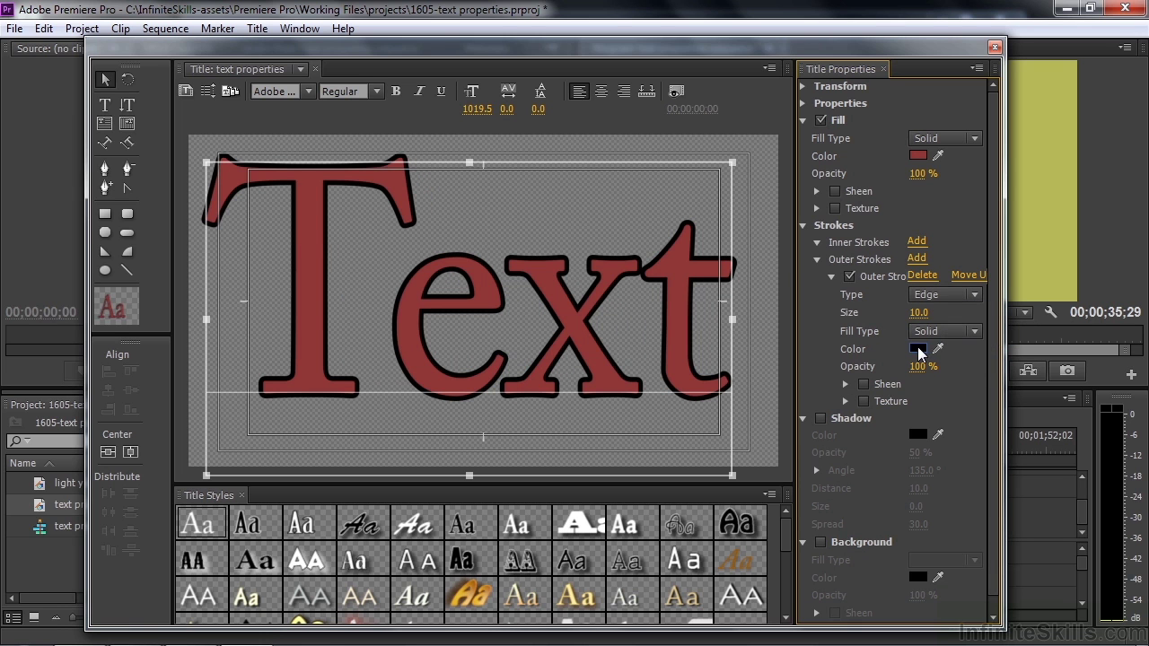
Set the outer stroke's color to a deep blue, 0D2EAB
click(919, 350)
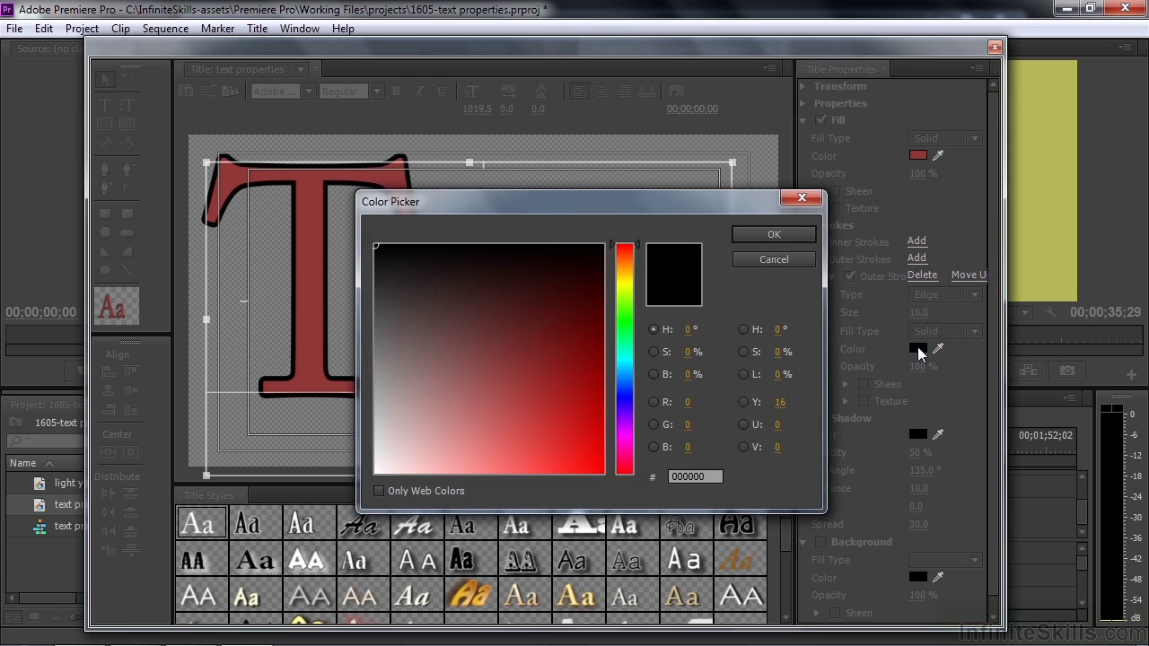
click(624, 389)
click(586, 398)
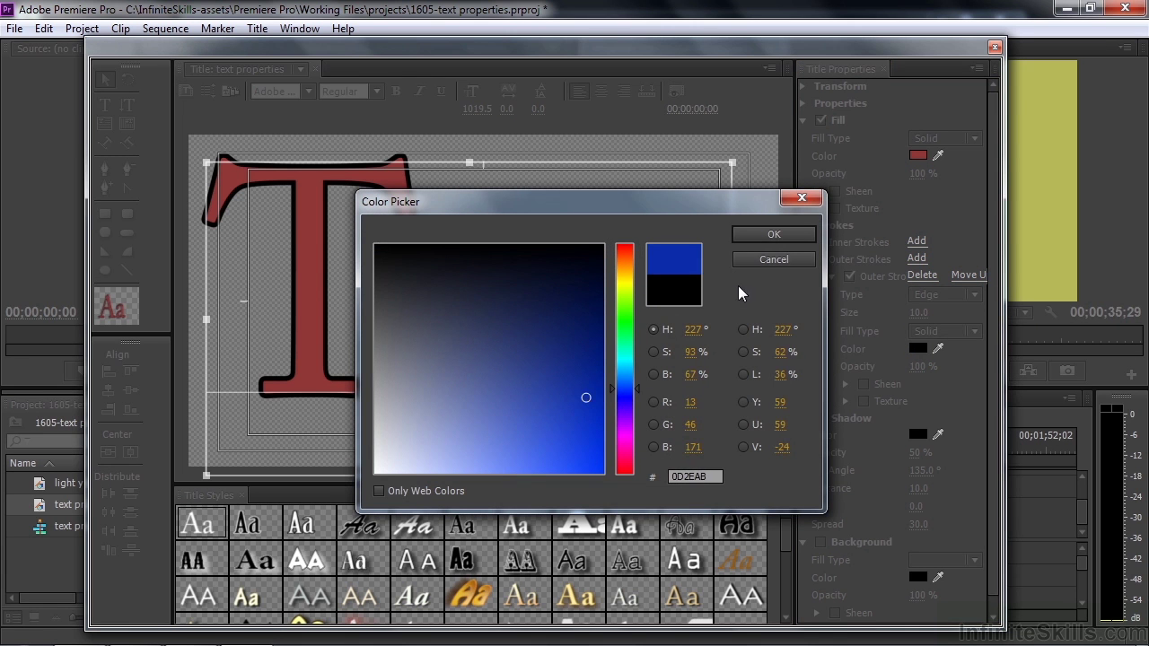
click(770, 235)
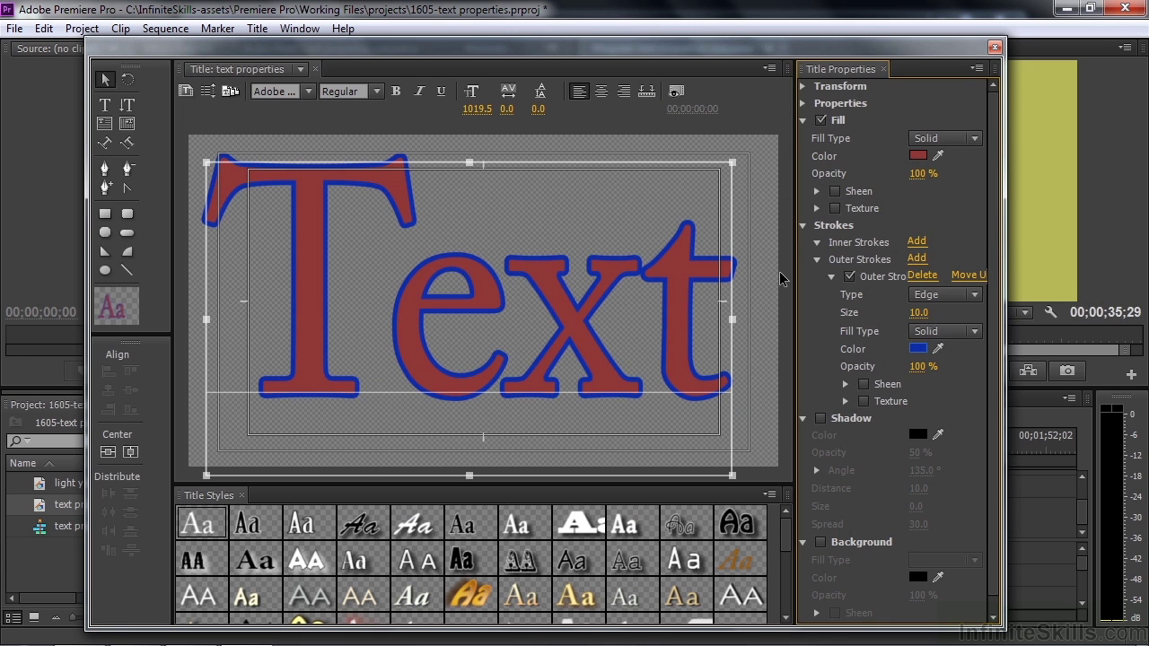
Add a second outer stroke and set the blue stroke's size to 23
click(917, 260)
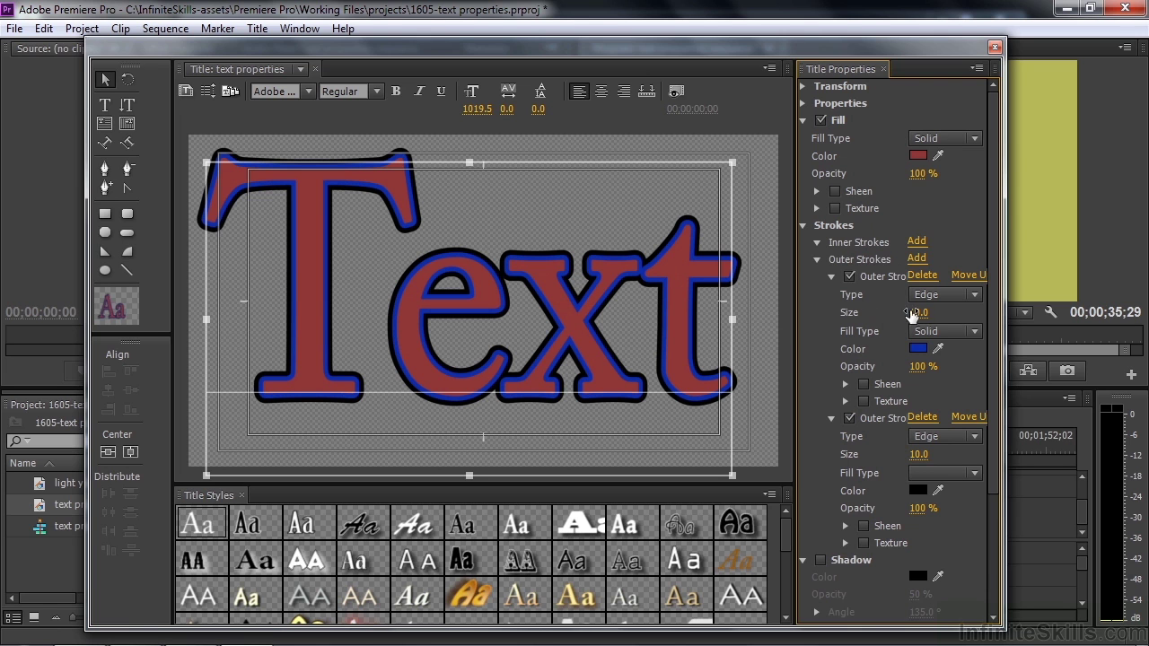
drag(917, 314, 956, 314)
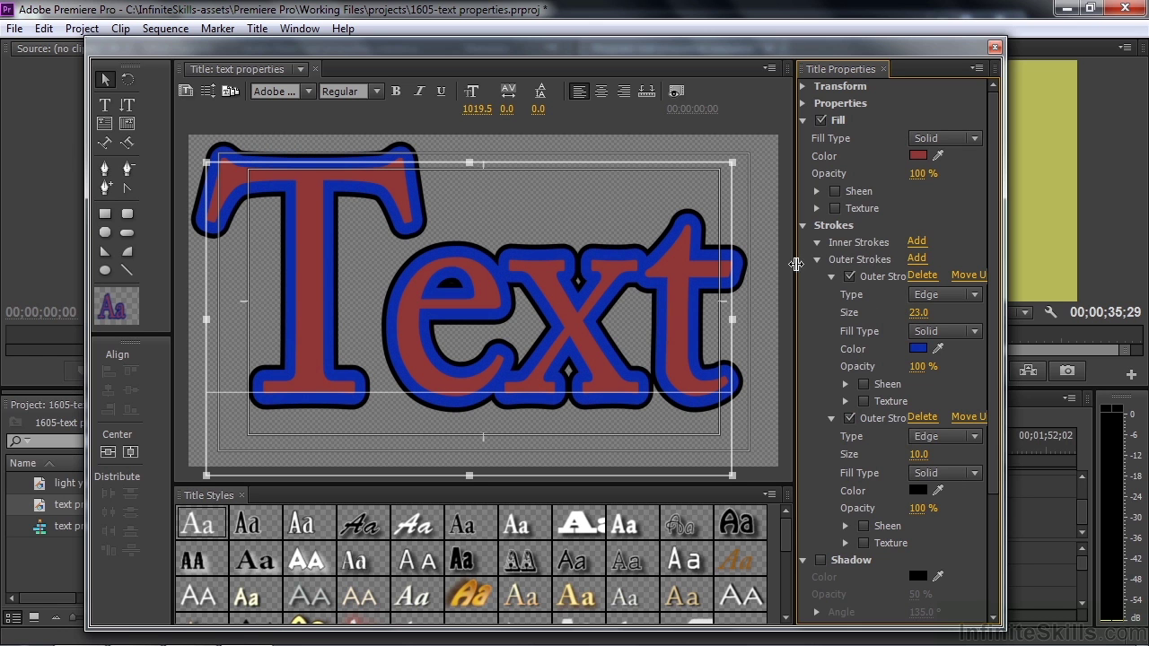
Enlarge the title properties area to reach the reorder options, and swap the strokes so the black one comes before the blue one
drag(1005, 370, 1057, 371)
drag(836, 349, 803, 359)
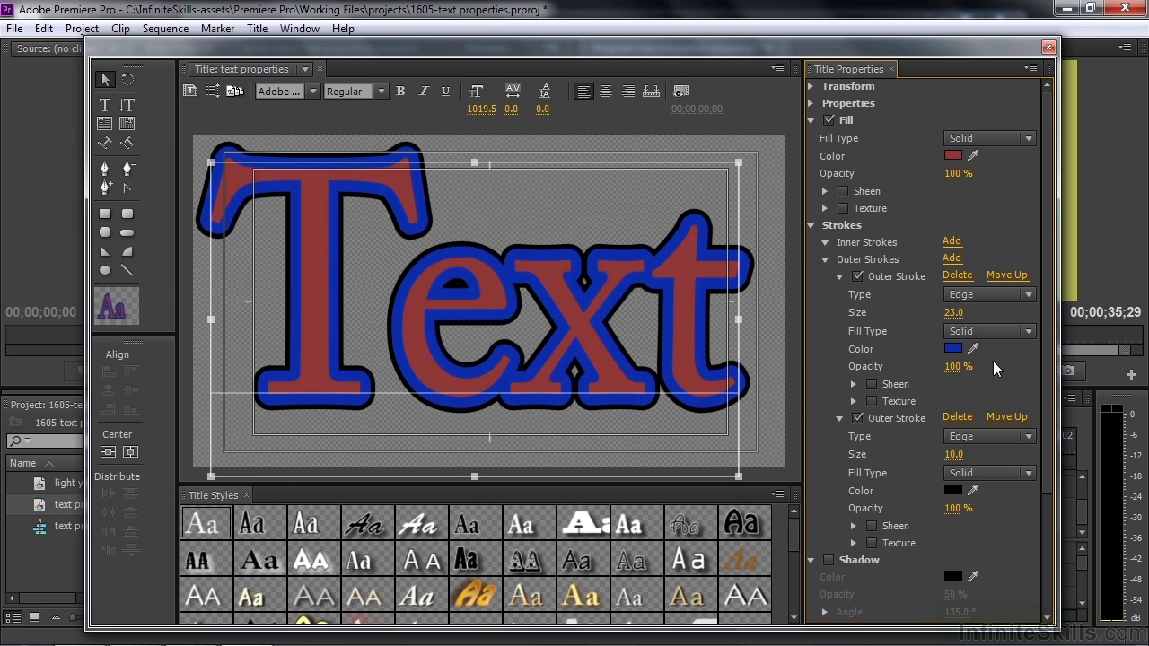
drag(803, 326, 672, 325)
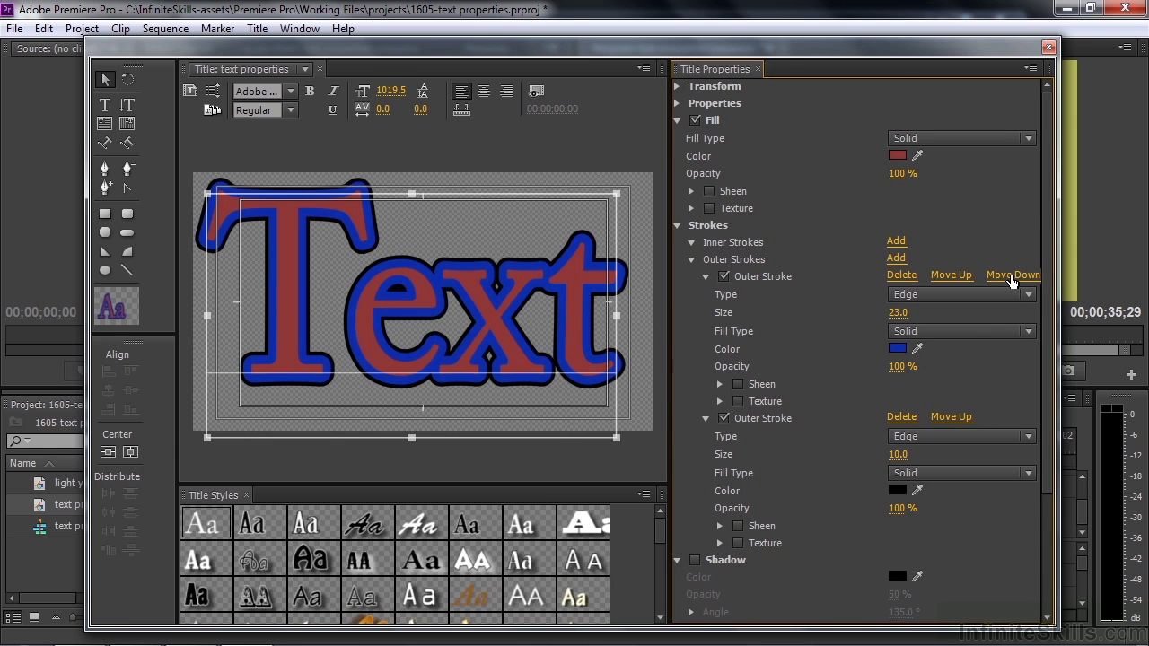
drag(669, 314, 745, 314)
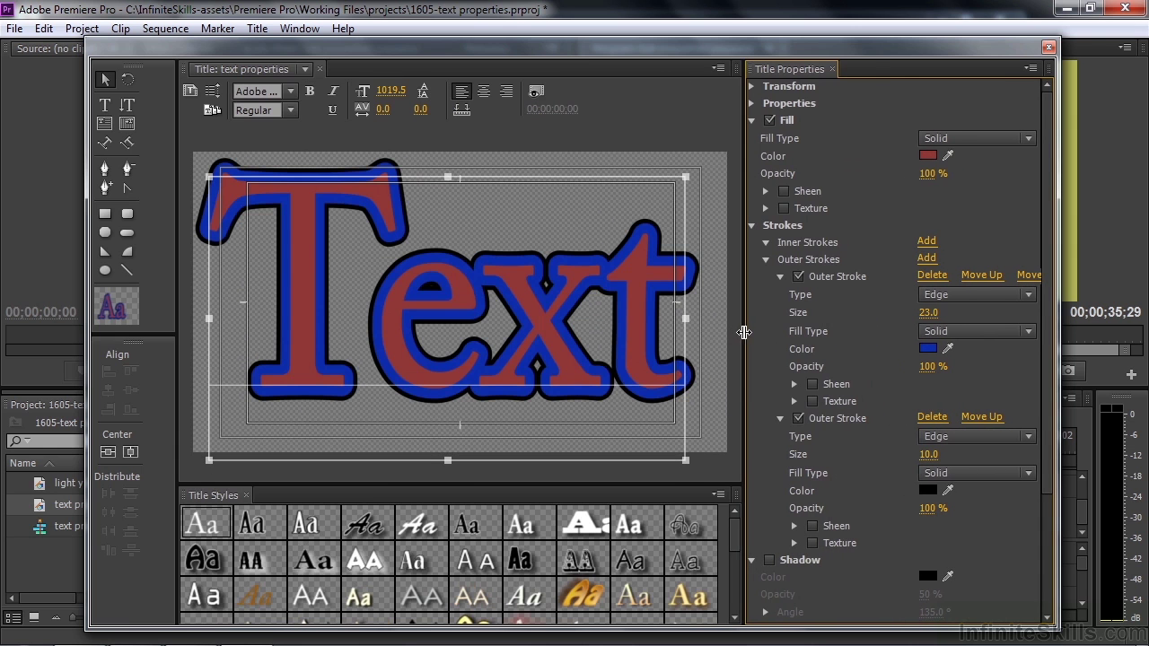
click(971, 418)
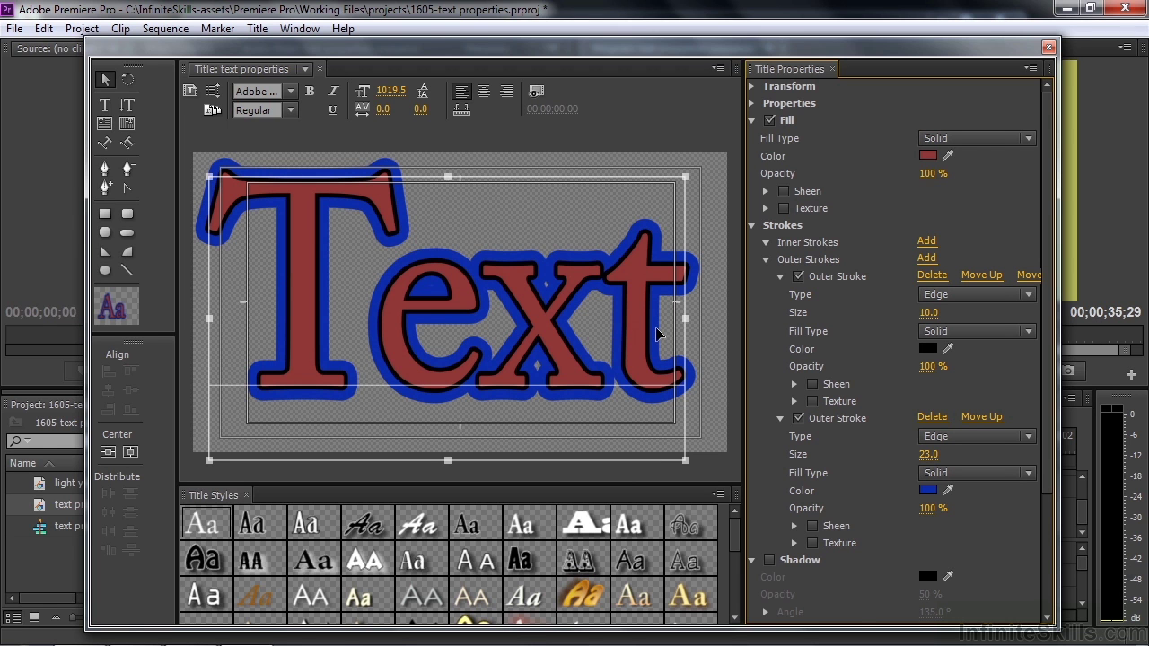
Enable a white sheen on the black outer stroke with angle 24° and offset 6
click(813, 384)
click(793, 384)
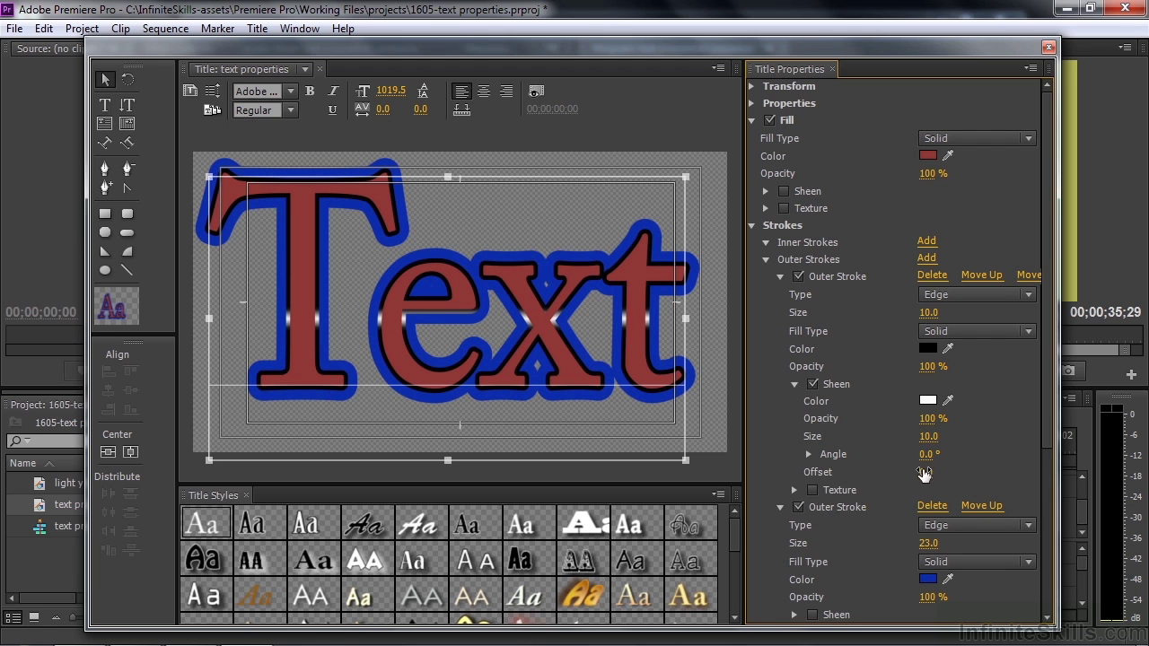
drag(925, 472, 956, 454)
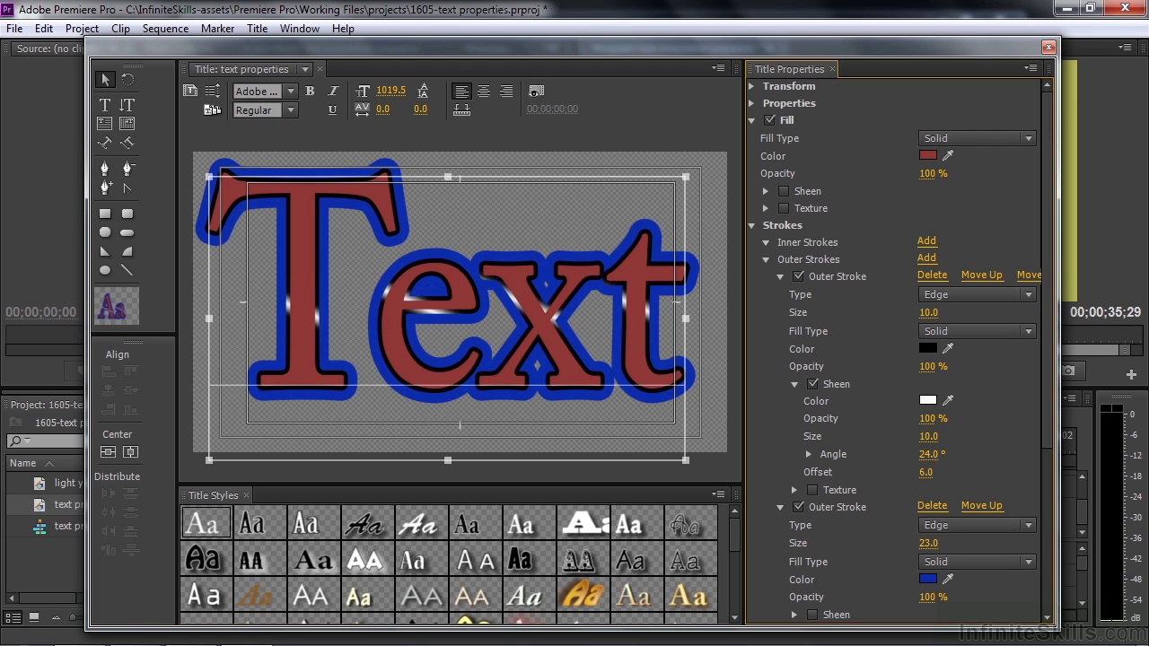
Enable a white sheen on the blue outer stroke with angle 334° and offset -22
drag(1037, 385, 1037, 520)
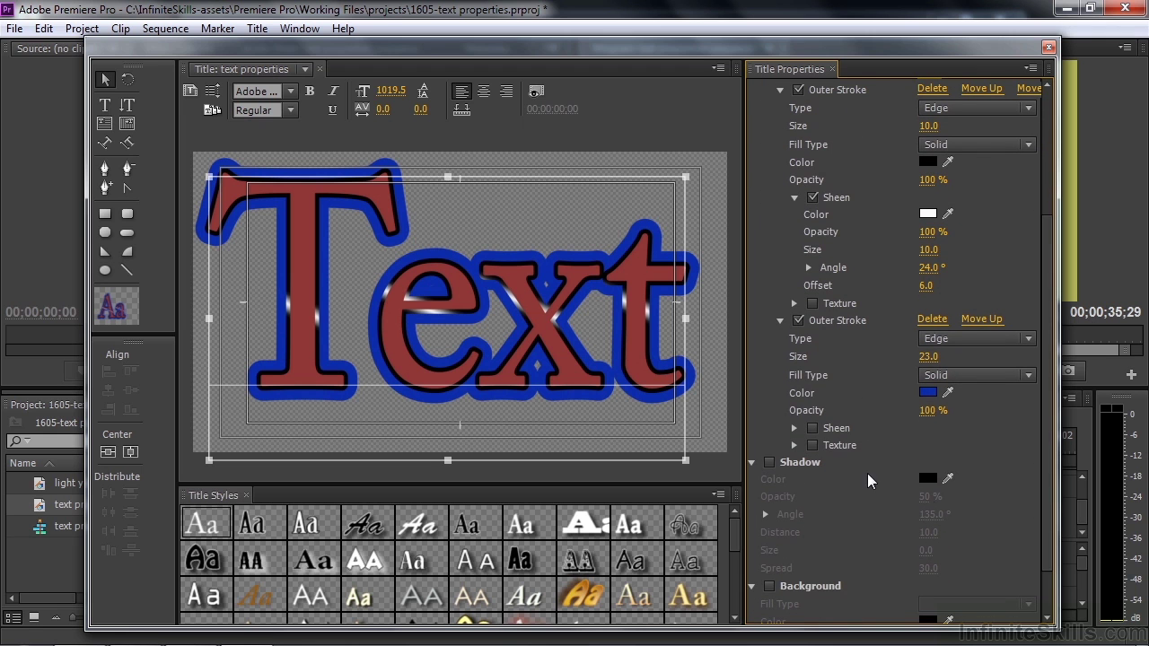
click(794, 428)
drag(927, 502, 933, 500)
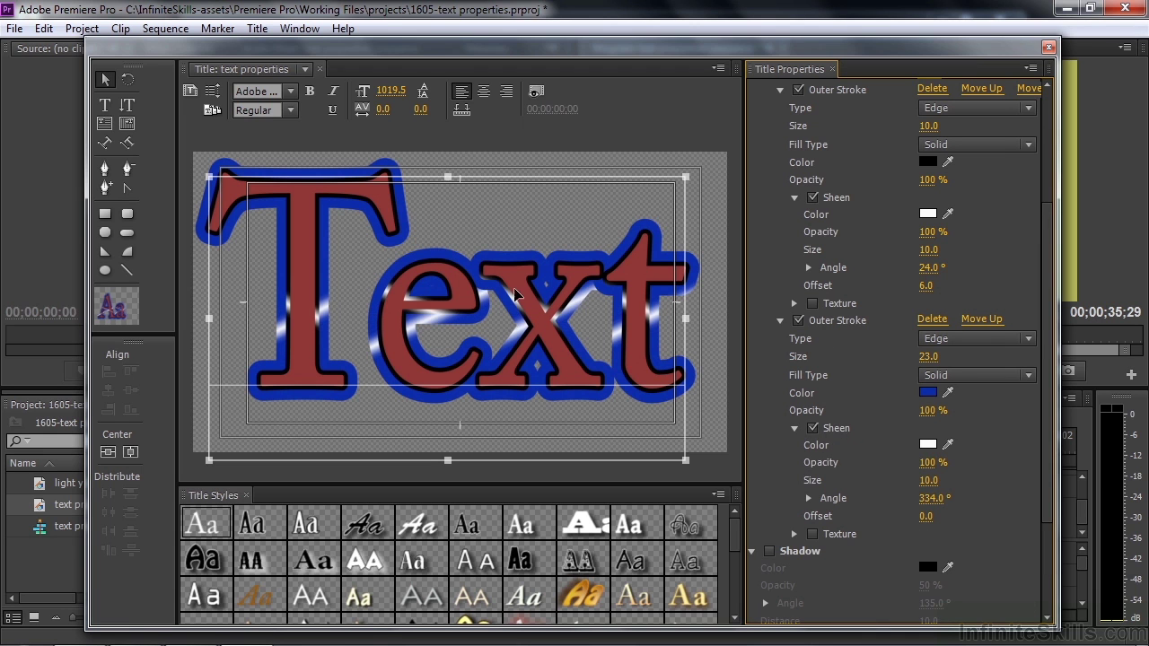
drag(925, 517, 815, 539)
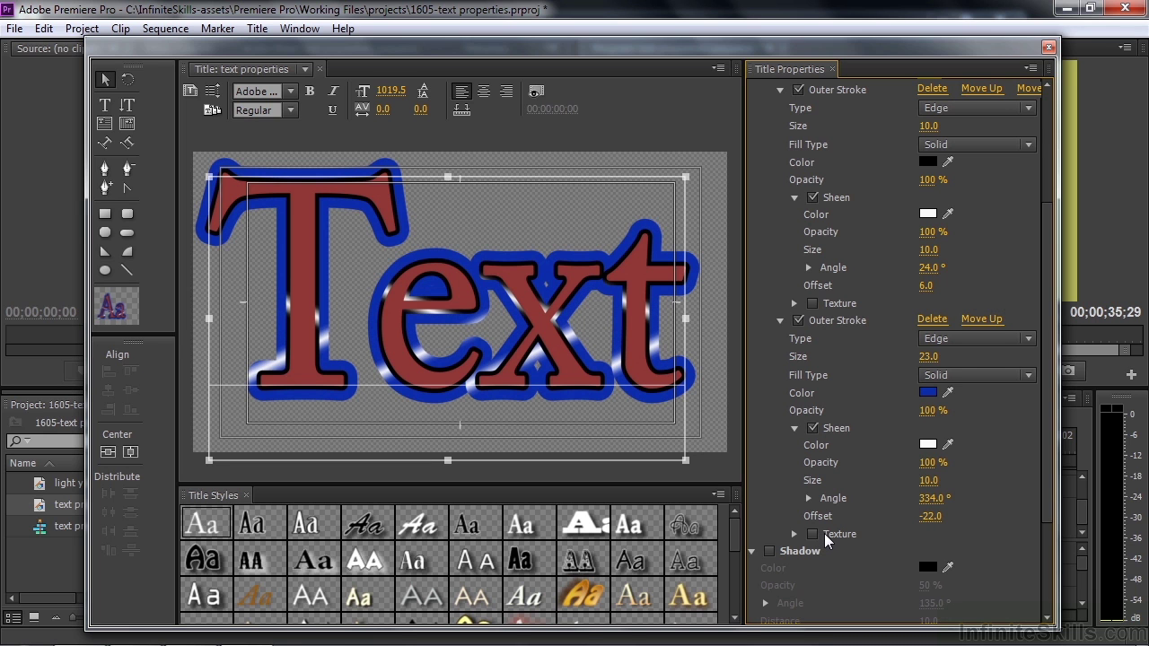
Enable a shadow on the text, with distance 56 and opacity 62%
drag(1048, 468, 1041, 614)
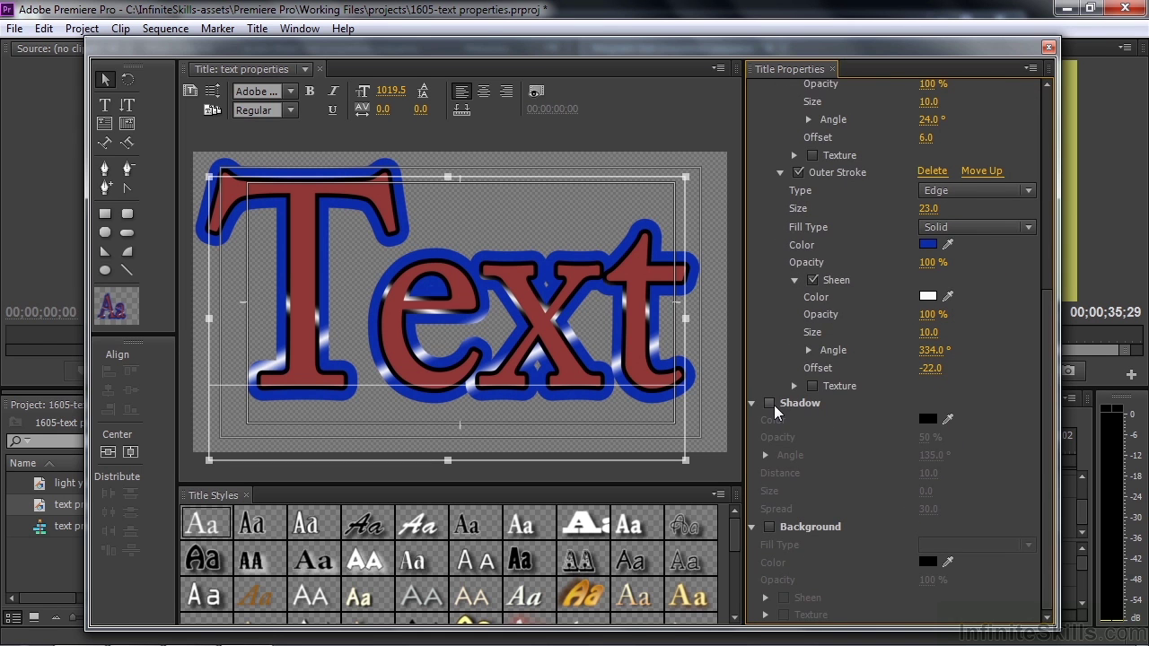
click(769, 403)
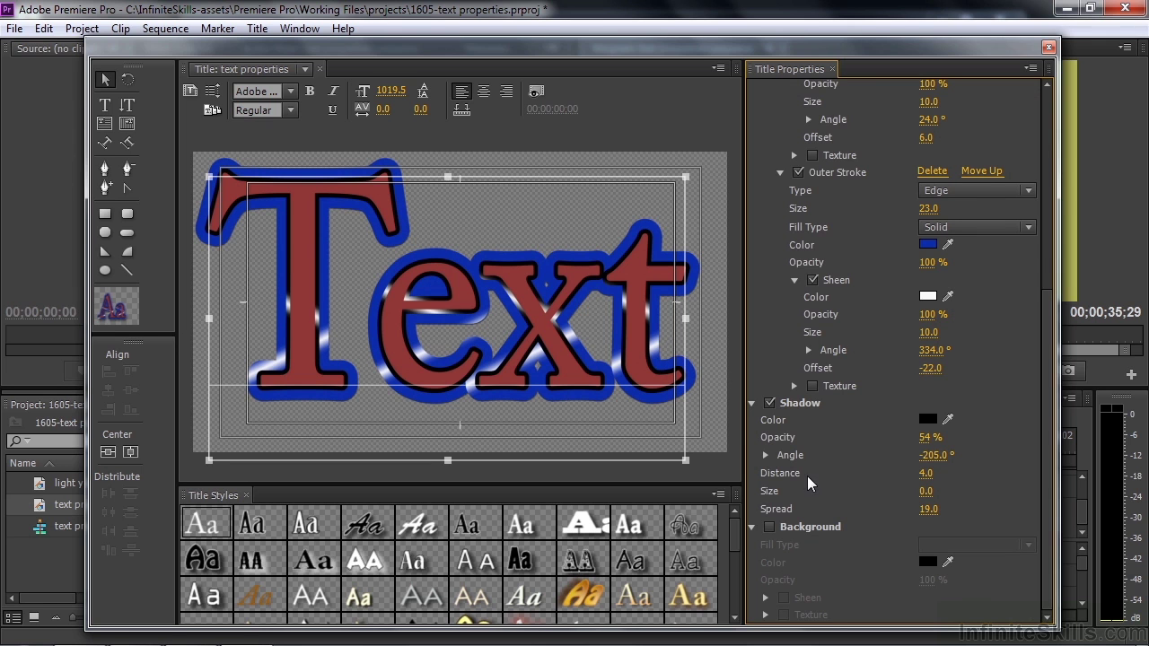
drag(925, 473, 972, 473)
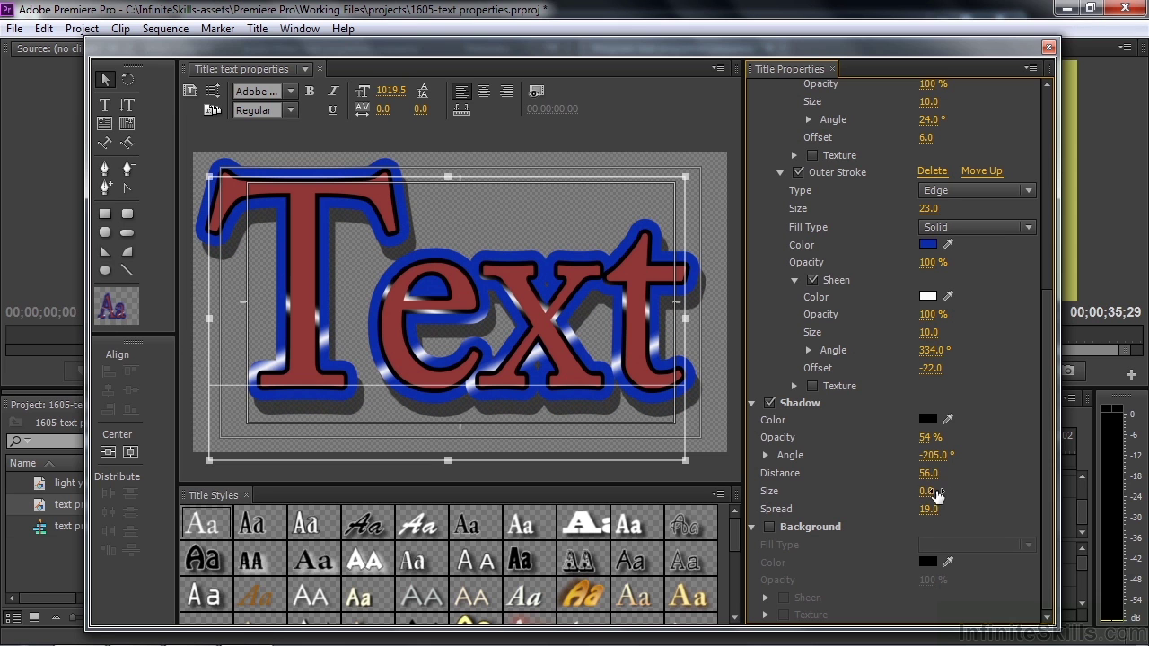
mouse_move(923, 442)
mouse_down()
mouse_move(965, 443)
mouse_move(911, 454)
mouse_up()
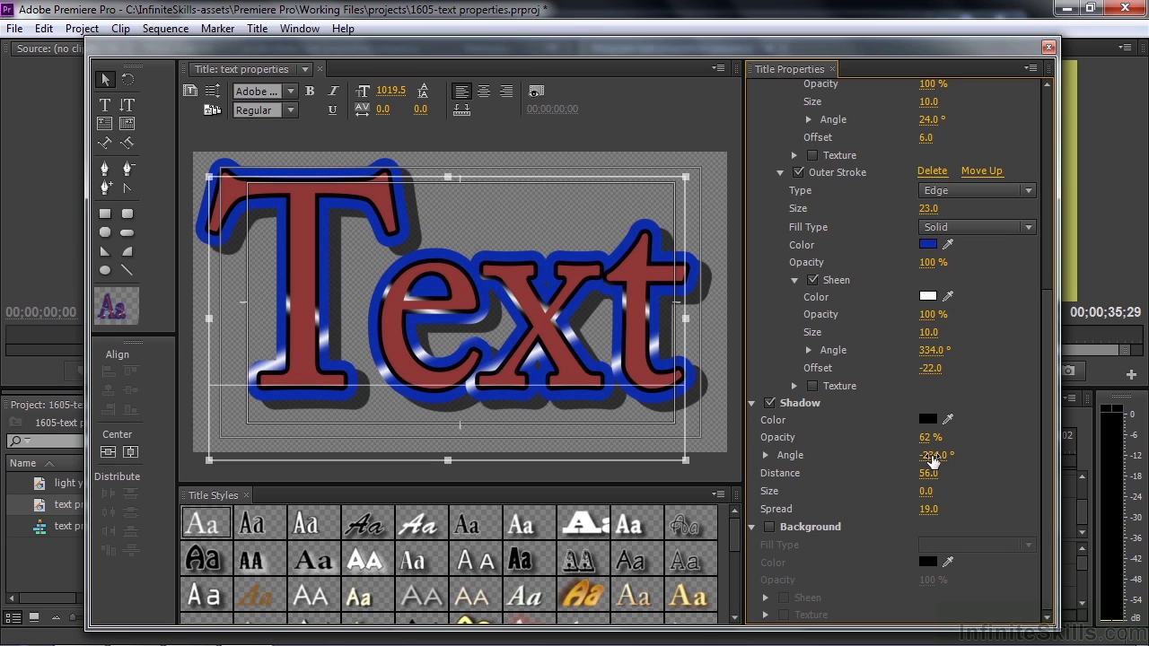
Set the shadow's angle to 0°
click(934, 455)
text(0)
key(Return)
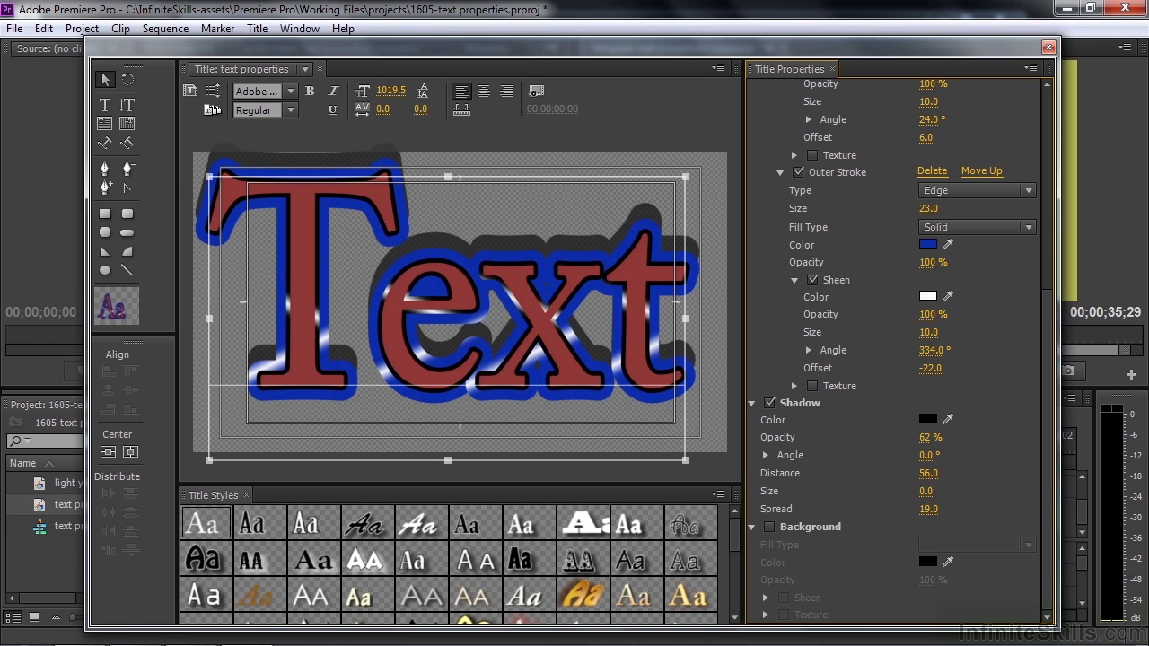
Set the shadow's angle to -213°, size to 17, spread to 100 and distance to 44
drag(933, 455, 1065, 455)
drag(925, 491, 927, 518)
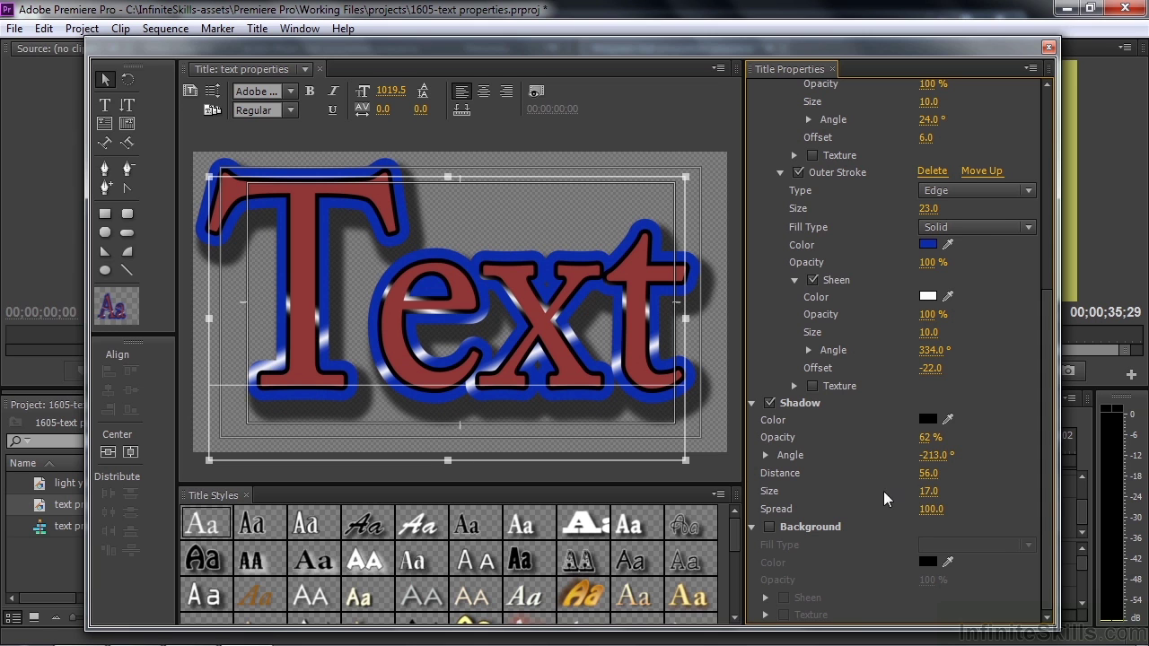
drag(928, 474, 913, 472)
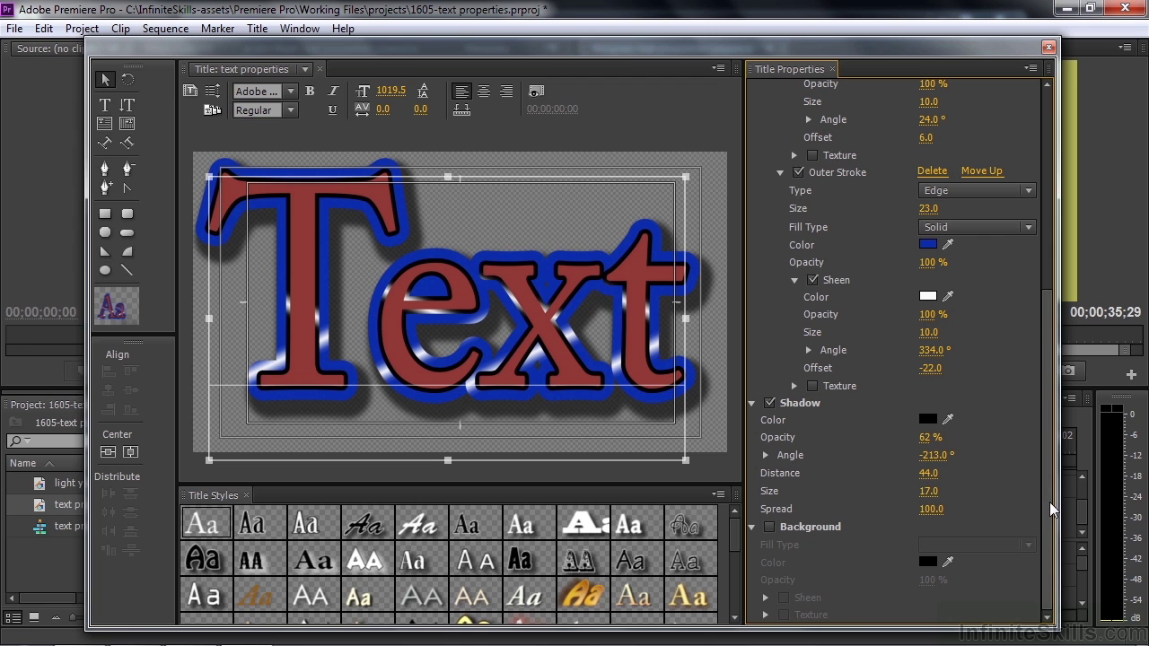
drag(1049, 502, 1054, 243)
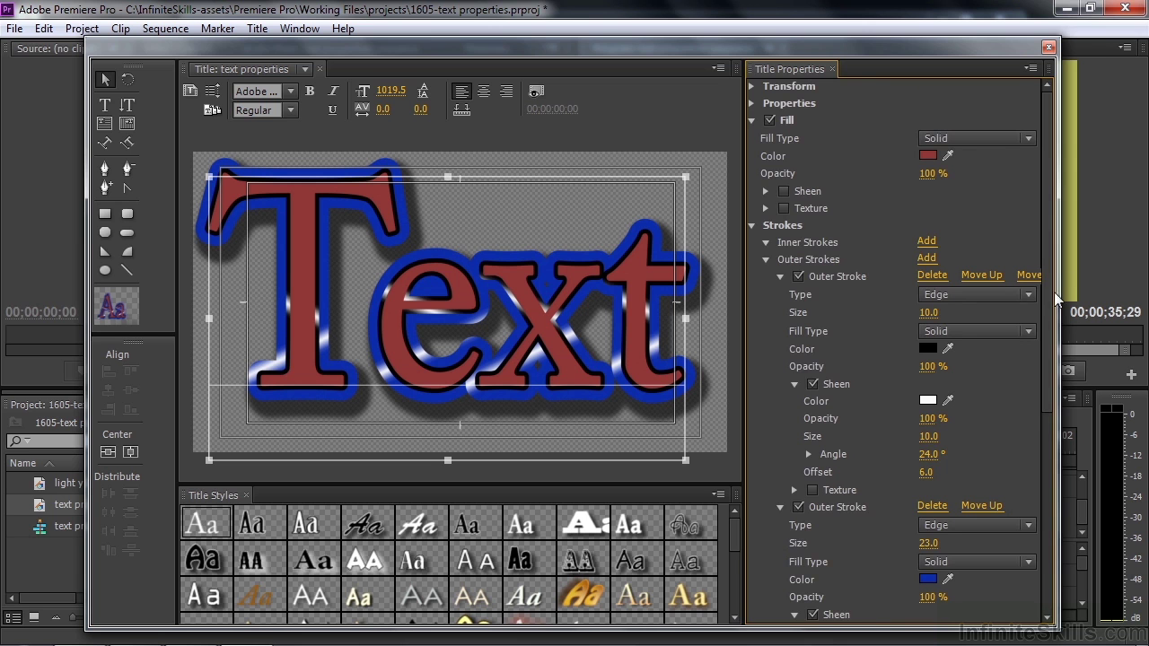
mouse_move(1048, 300)
mouse_down()
mouse_move(1052, 459)
mouse_move(1048, 230)
mouse_up()
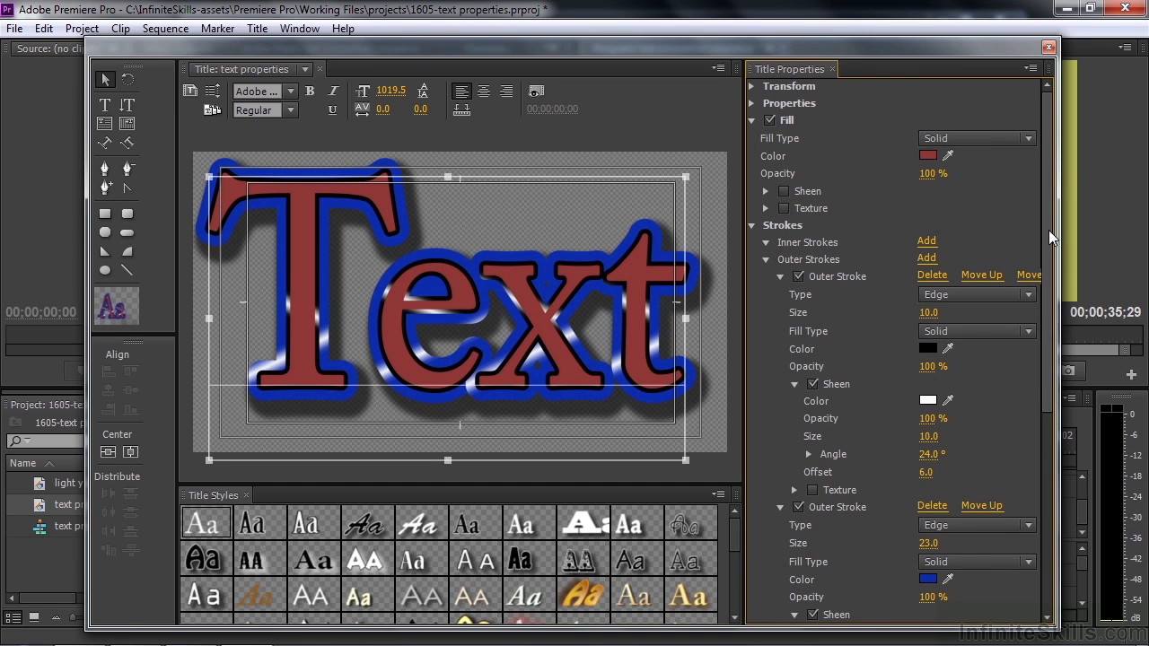